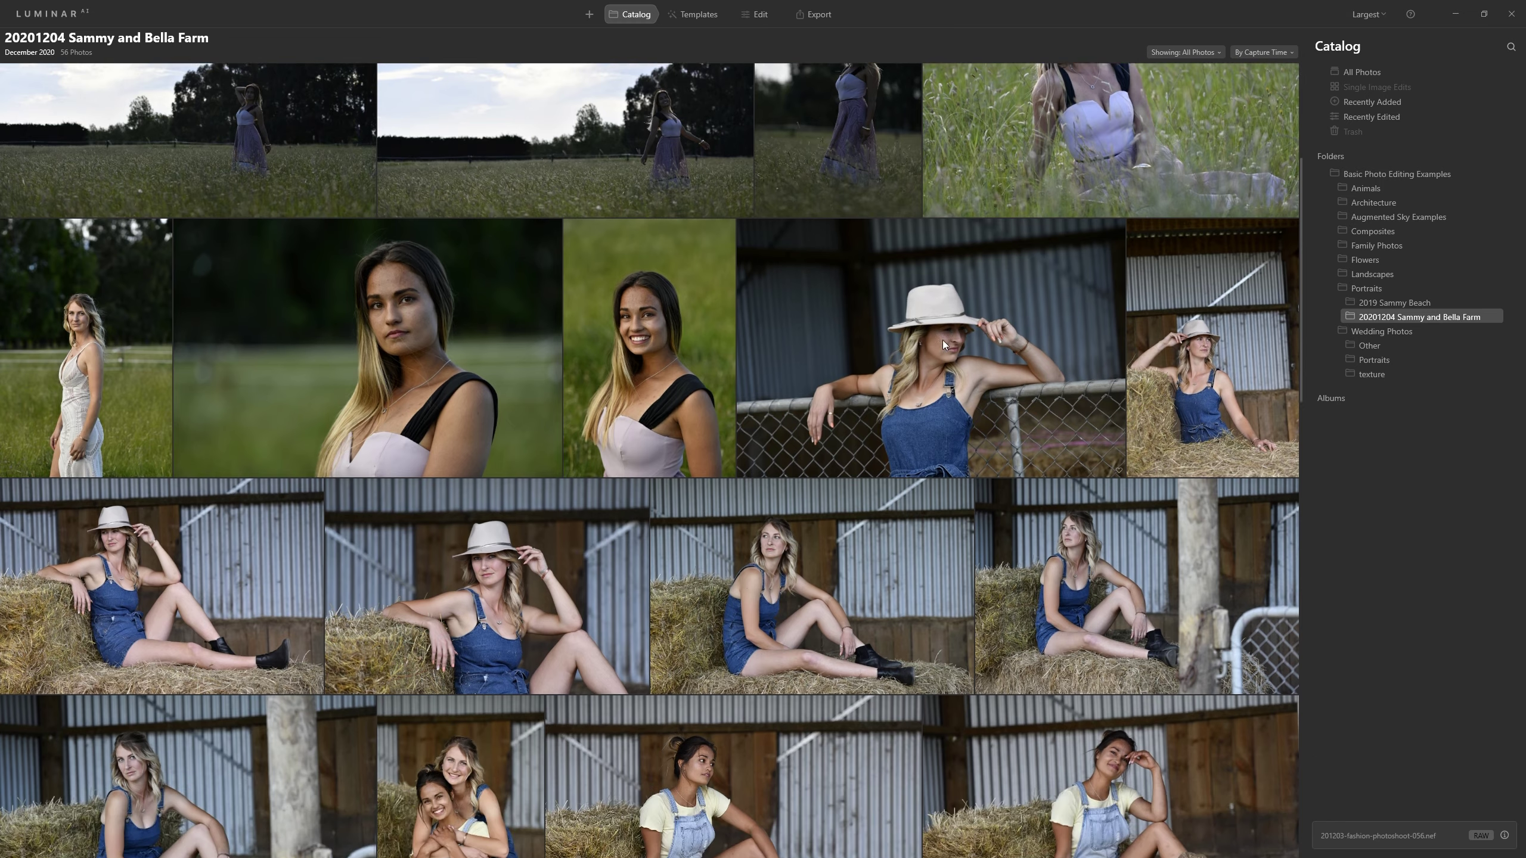
Open the hay-bale barn portrait 201203-fashion-photoshoot-254.NEF in Edit with the Essentials tools shown
scroll(942, 341, down, 1)
scroll(1066, 418, down, 1)
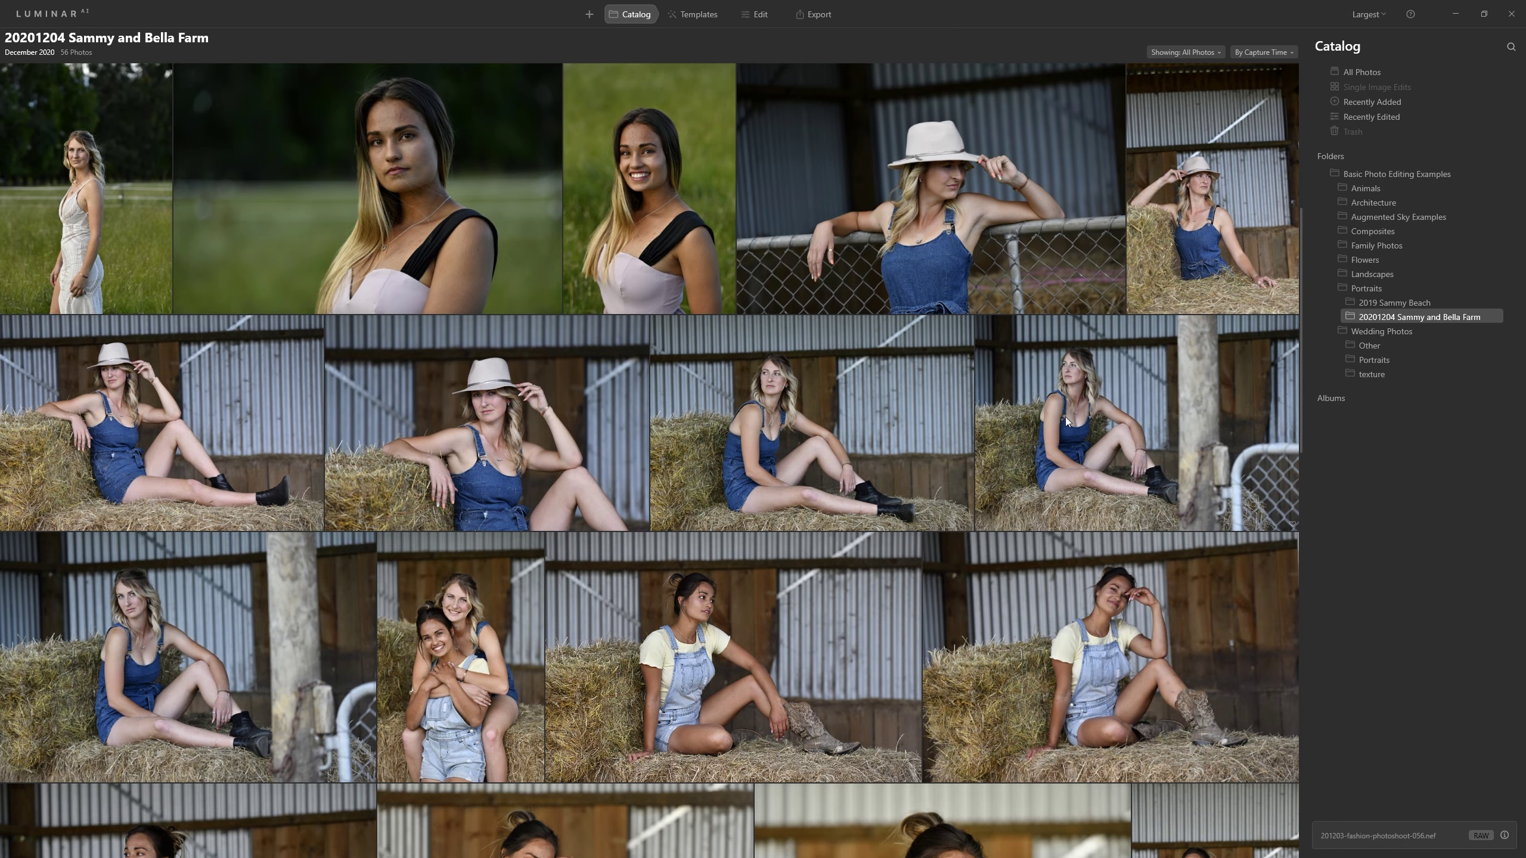
click(1142, 364)
double_click(1116, 425)
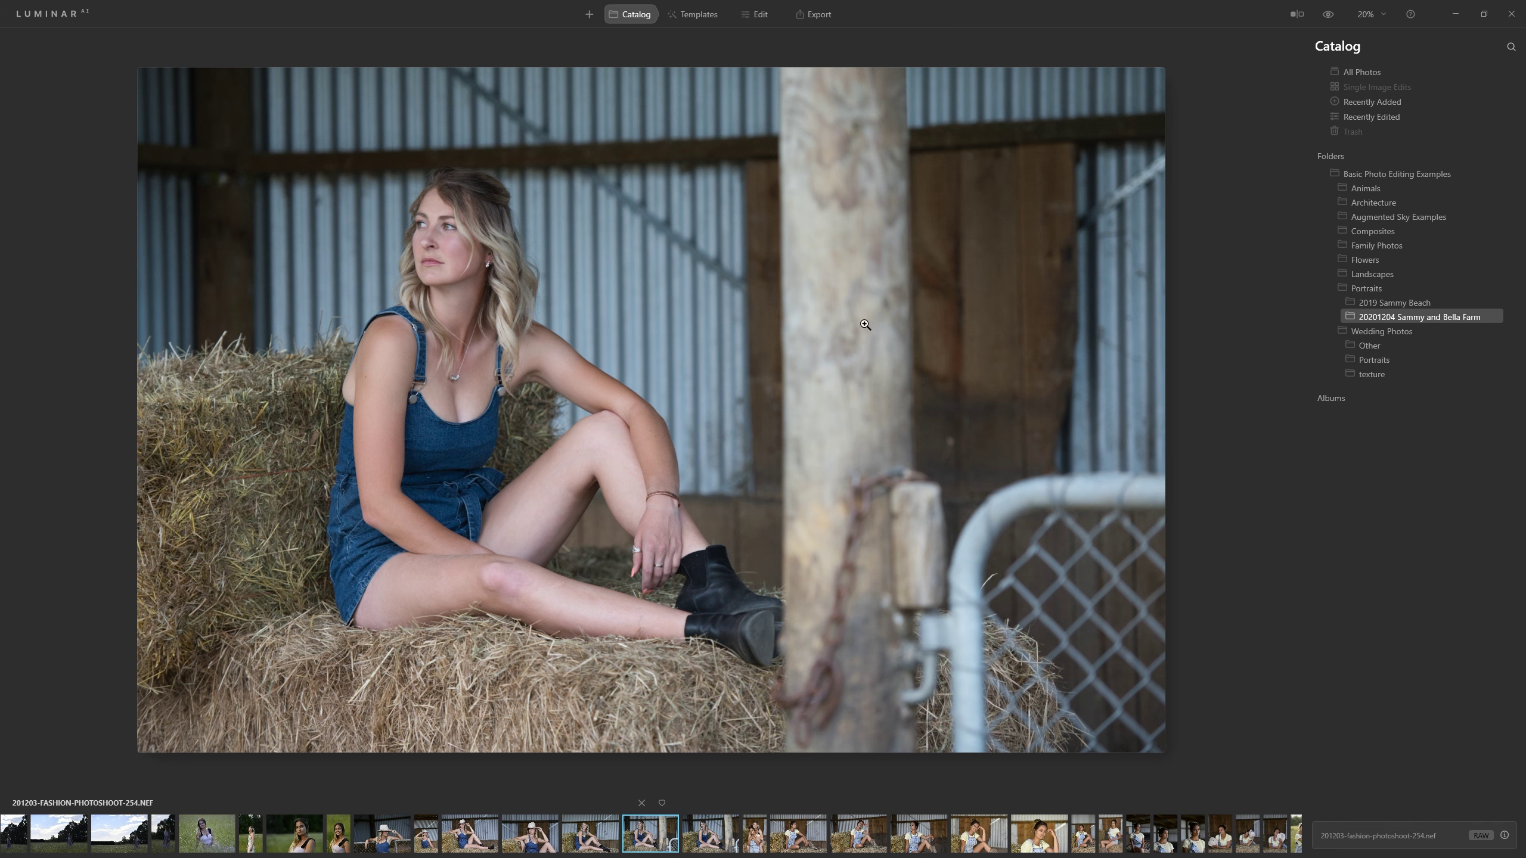
click(758, 17)
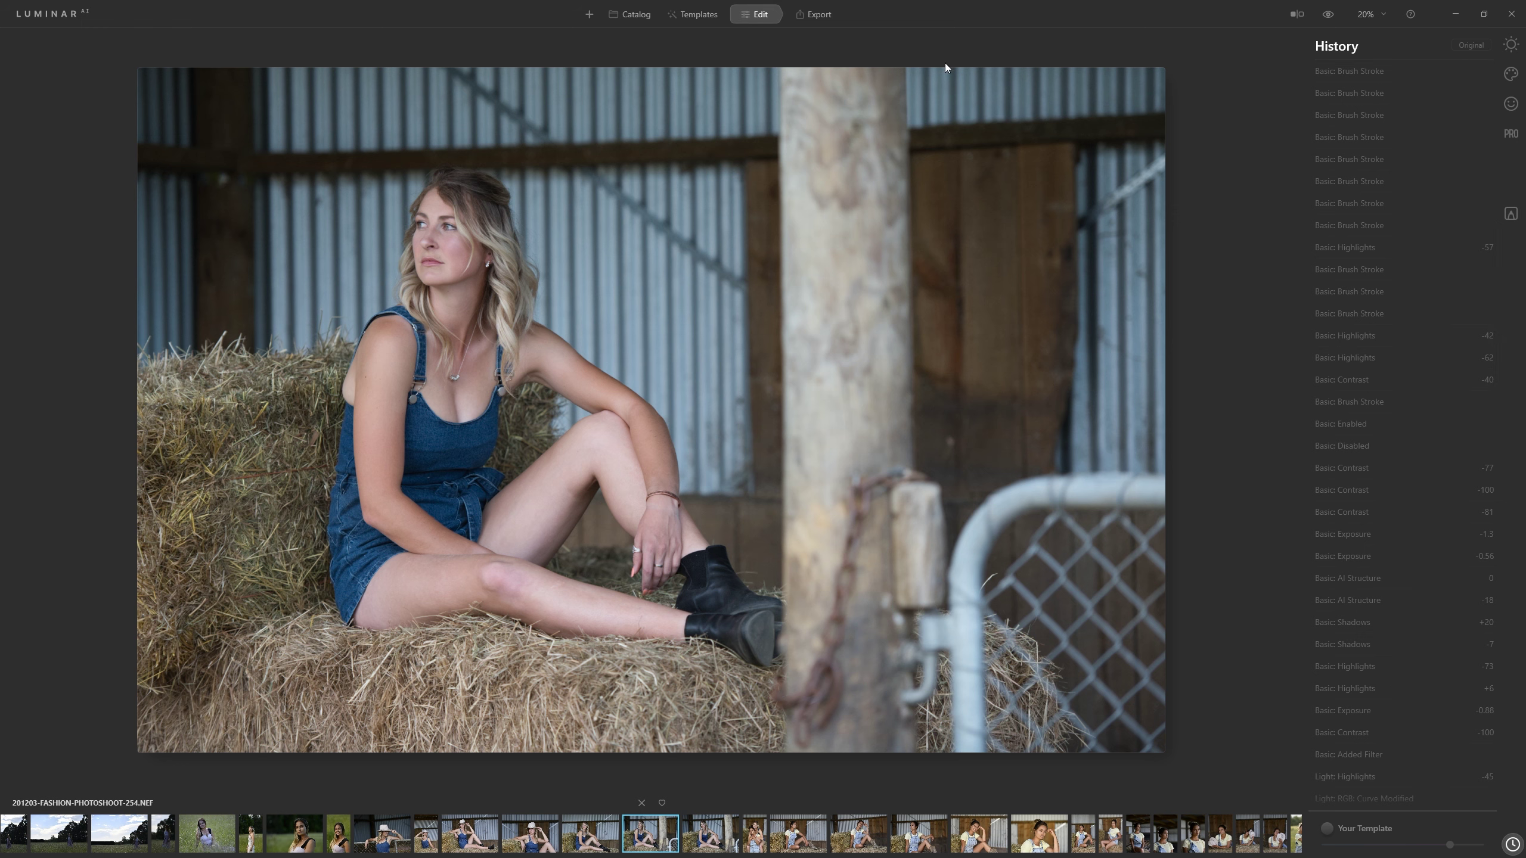
click(1512, 50)
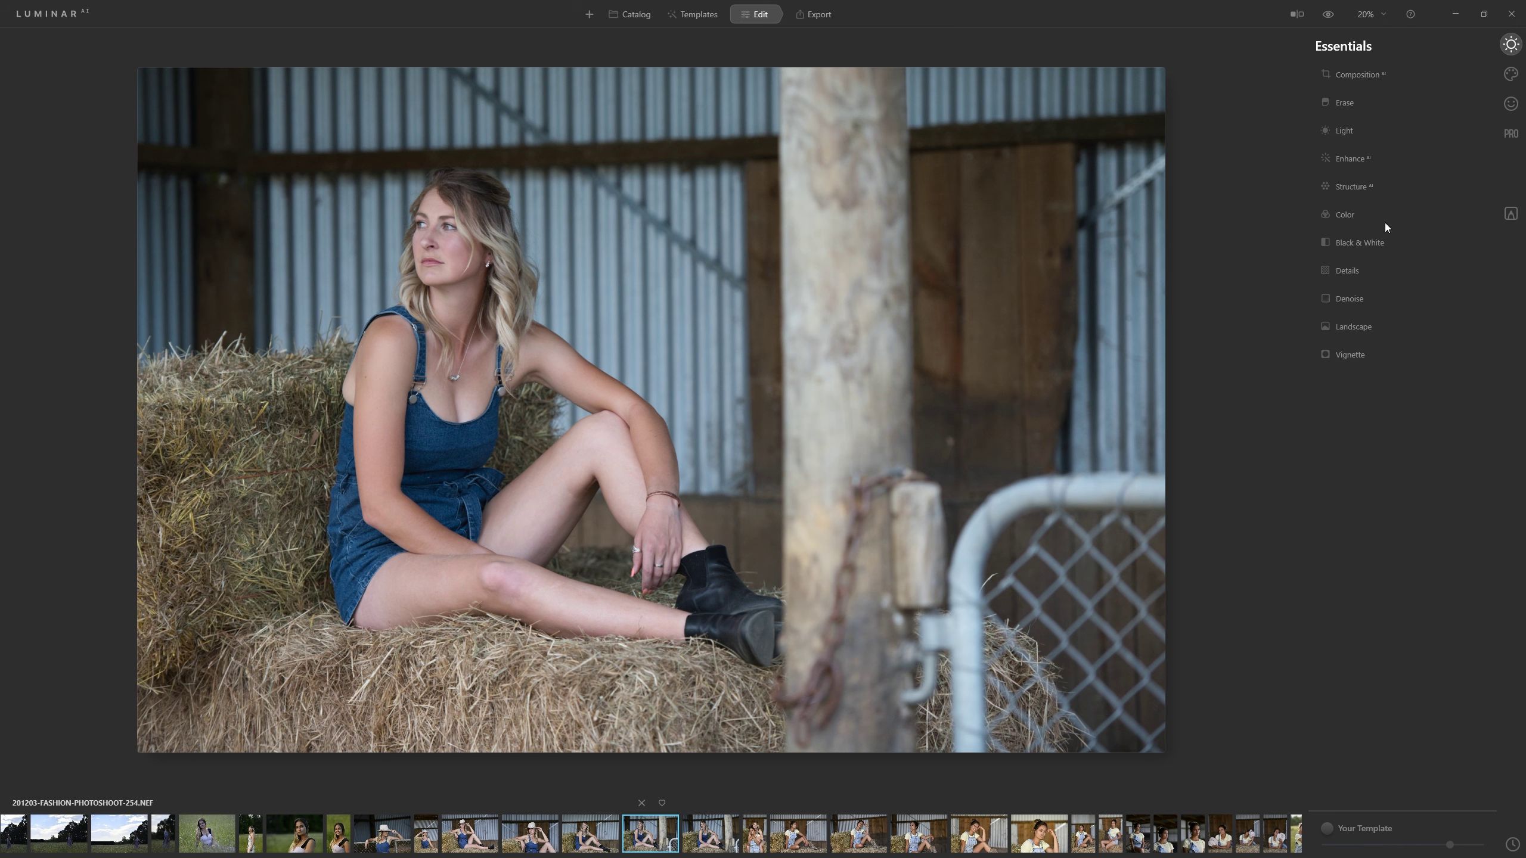
Use Convert to B&W in the Essentials Black & White tool to make the portrait monochrome
click(1368, 243)
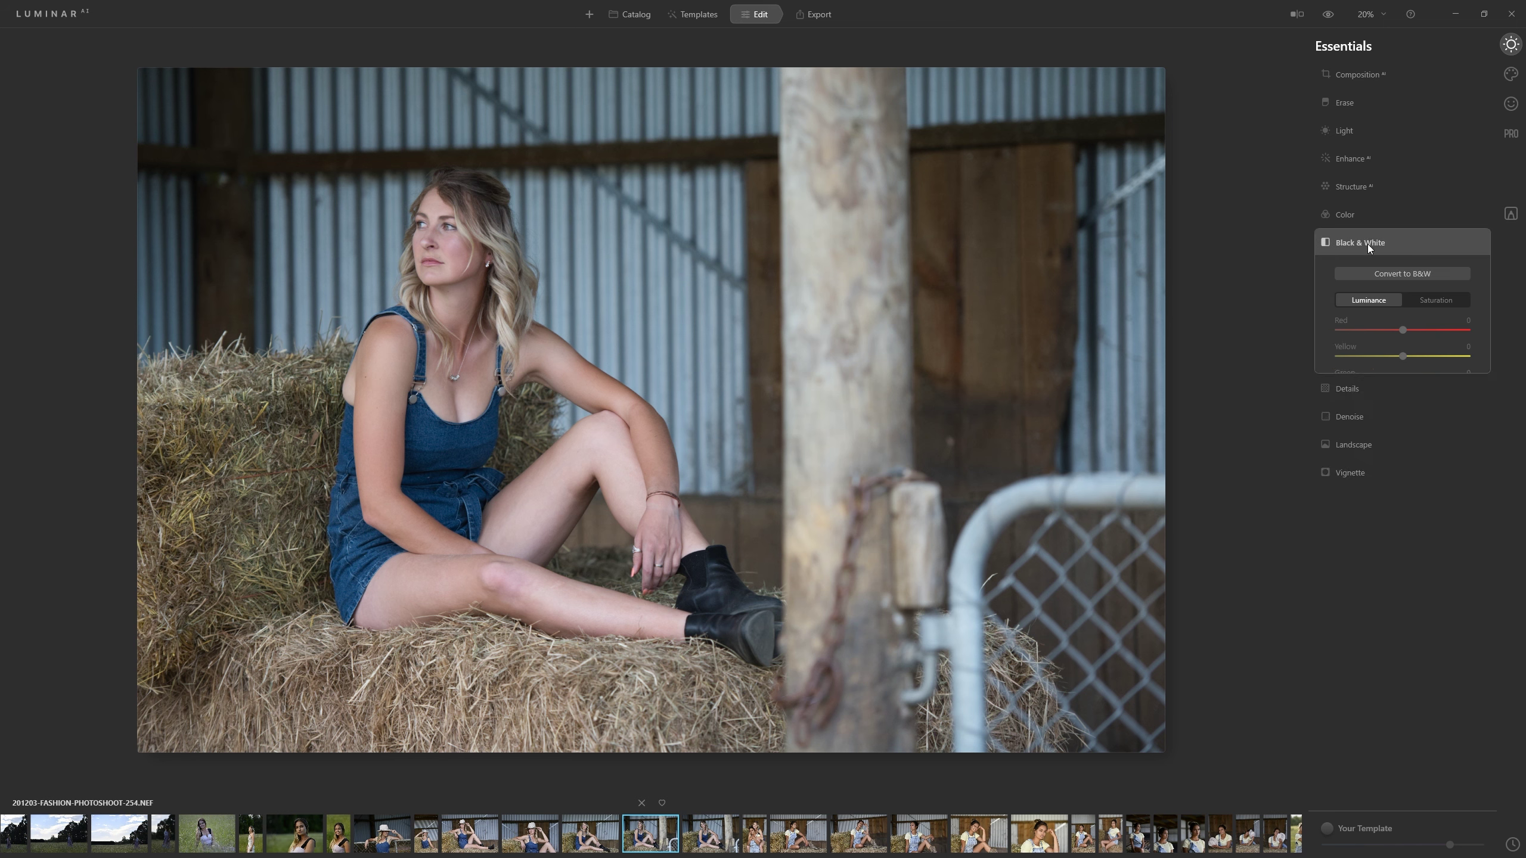
click(1422, 275)
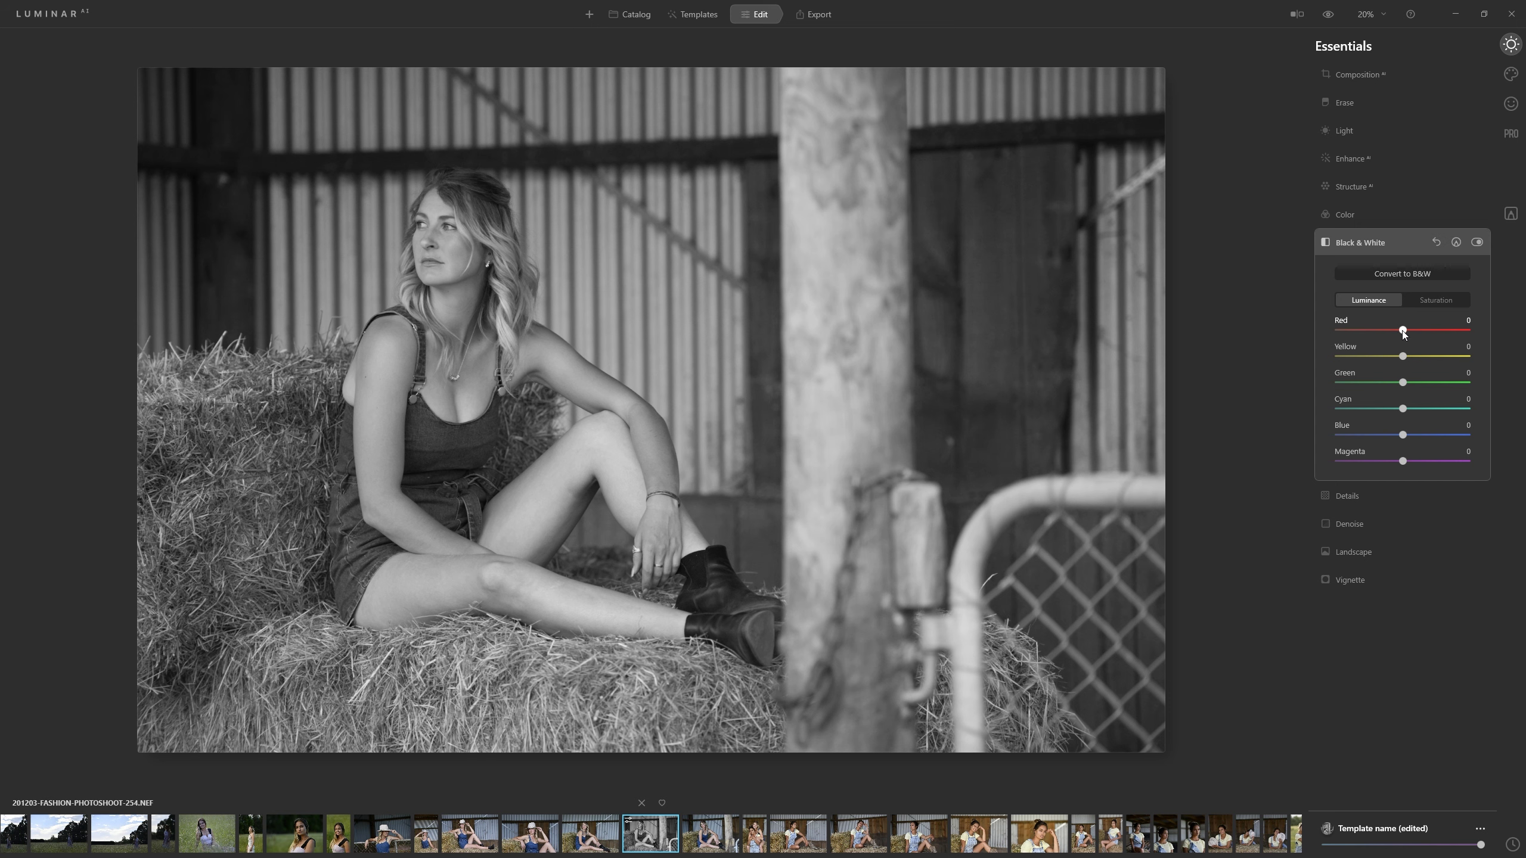
Set the B&W luminance mix to Red 87, Yellow 50, Blue about -60, then compare with colour
drag(1375, 341, 1327, 352)
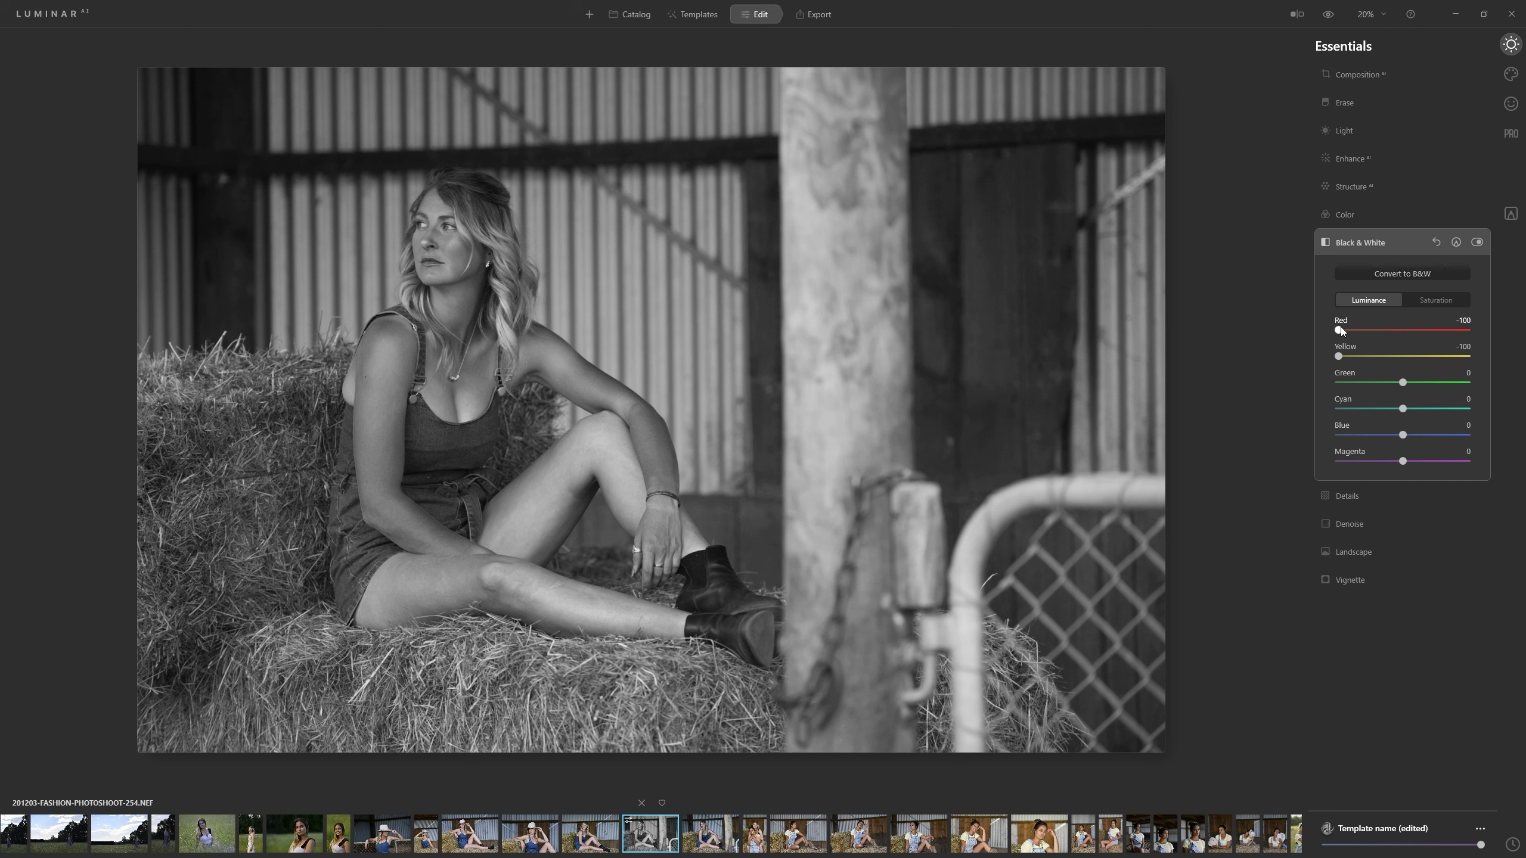
drag(1340, 329, 1472, 332)
drag(1339, 356, 1469, 356)
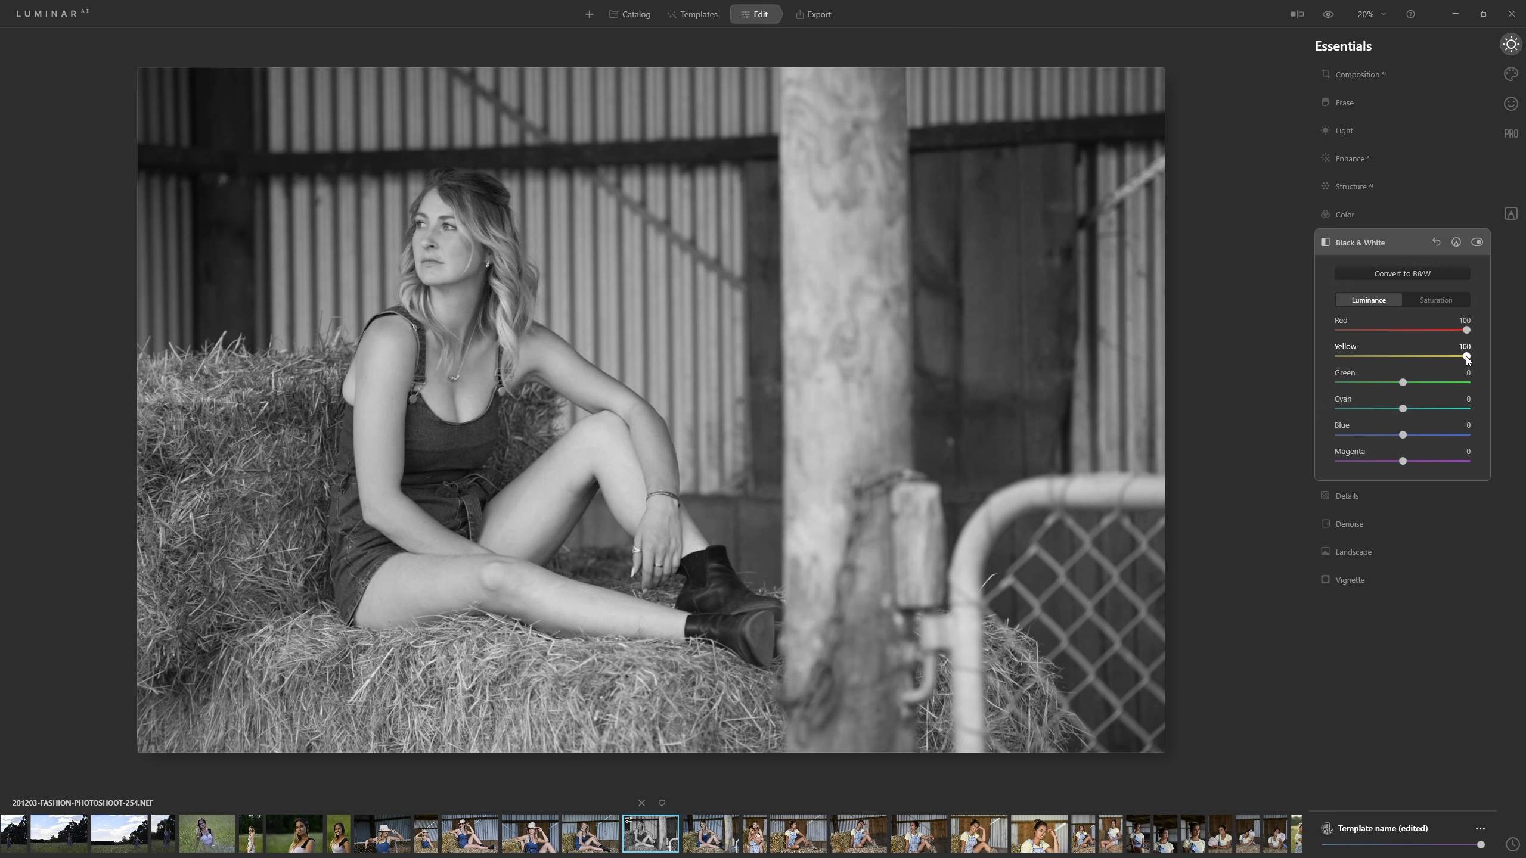
drag(1436, 363, 1459, 330)
drag(1400, 435, 1340, 437)
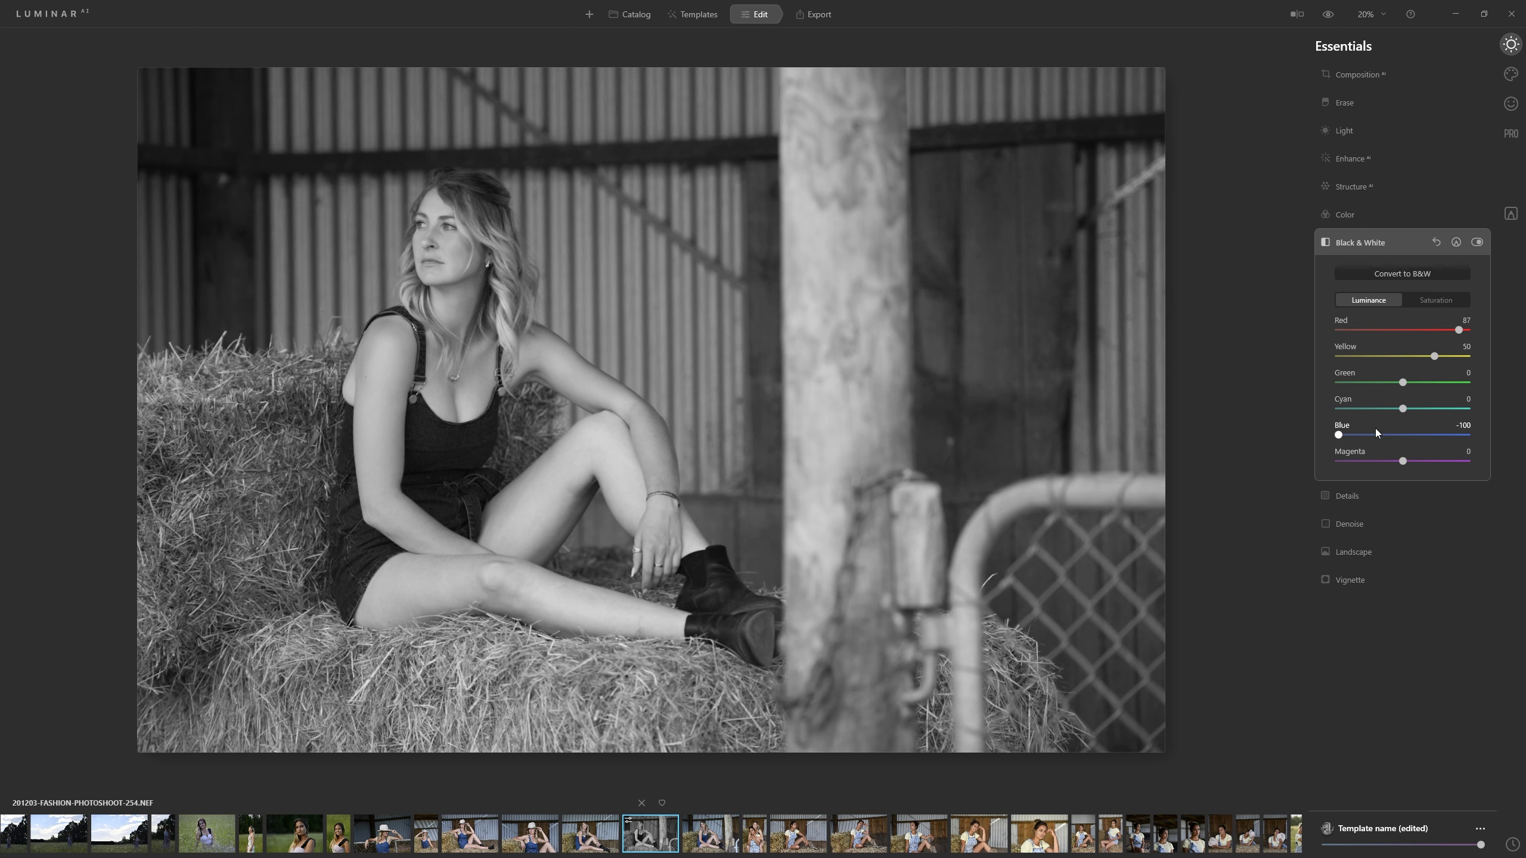
drag(1342, 434, 1368, 439)
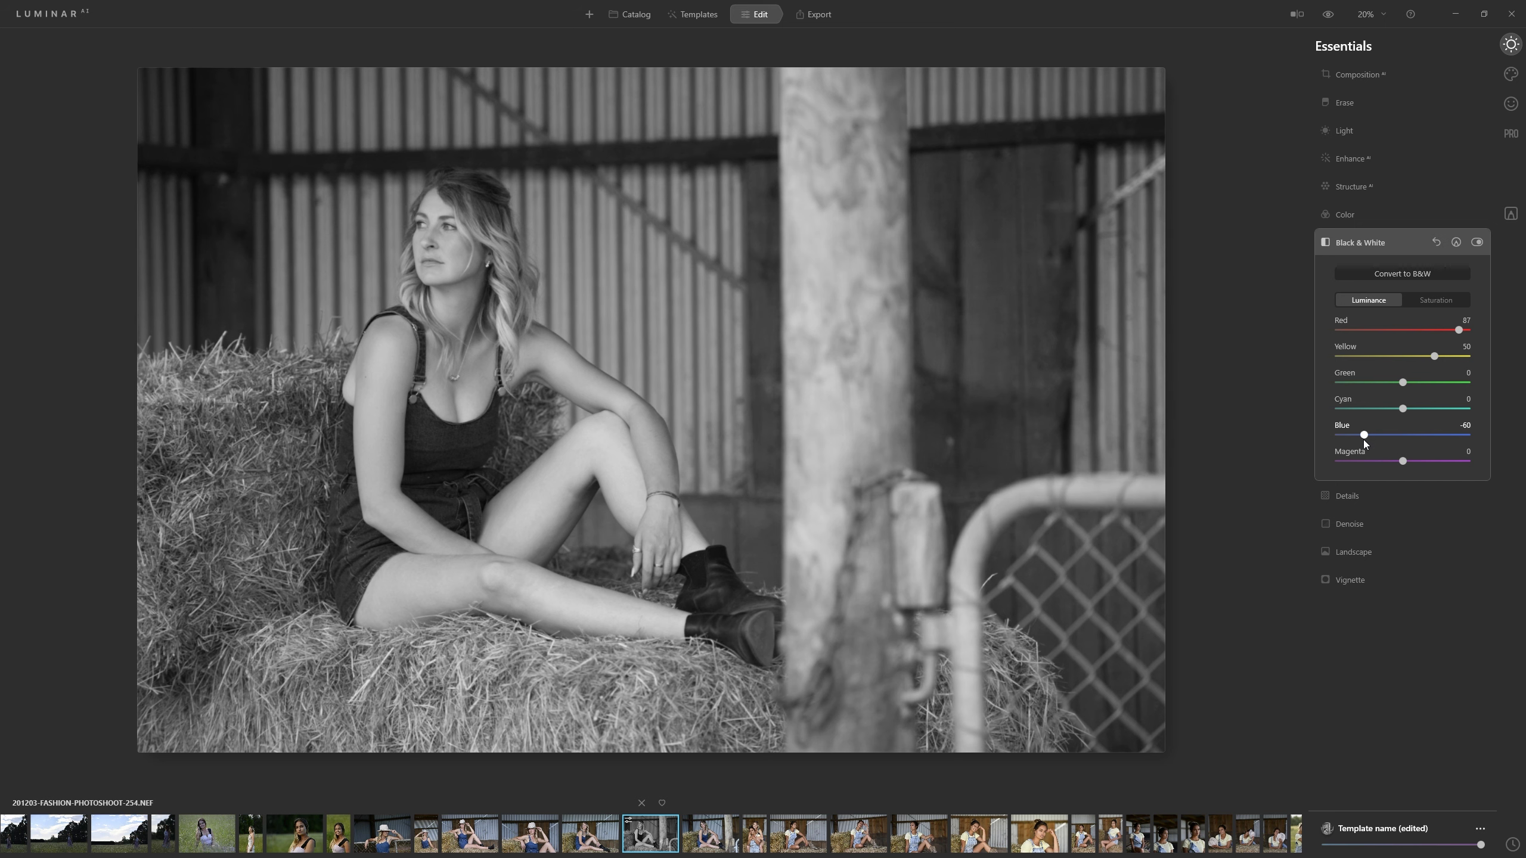
drag(1364, 439, 1364, 439)
click(1477, 242)
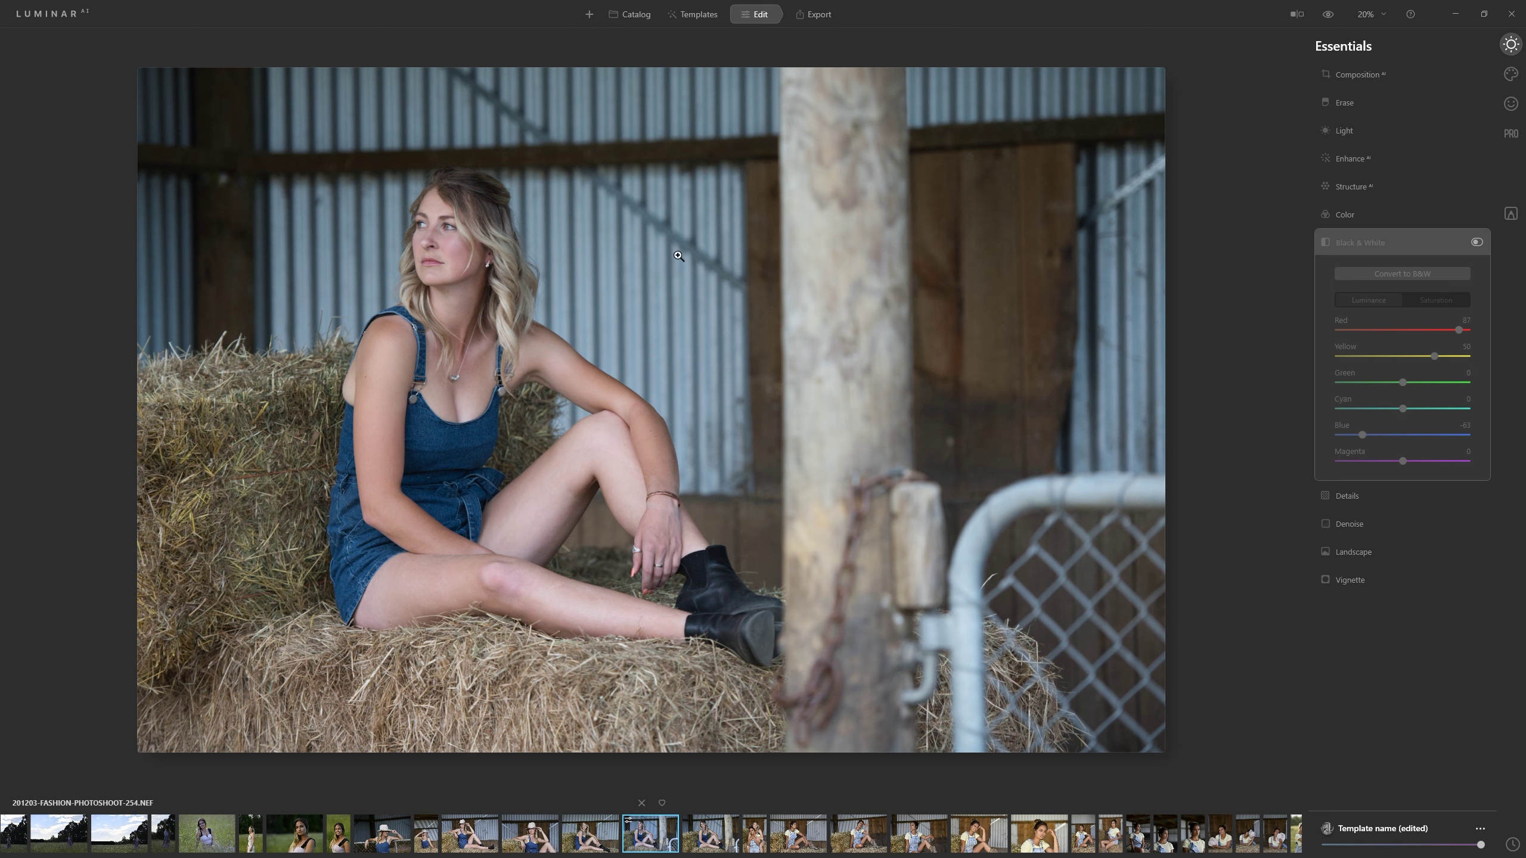
Re-enable Black & White, drop Cyan luminance to -100, and compare it against colour
click(1477, 242)
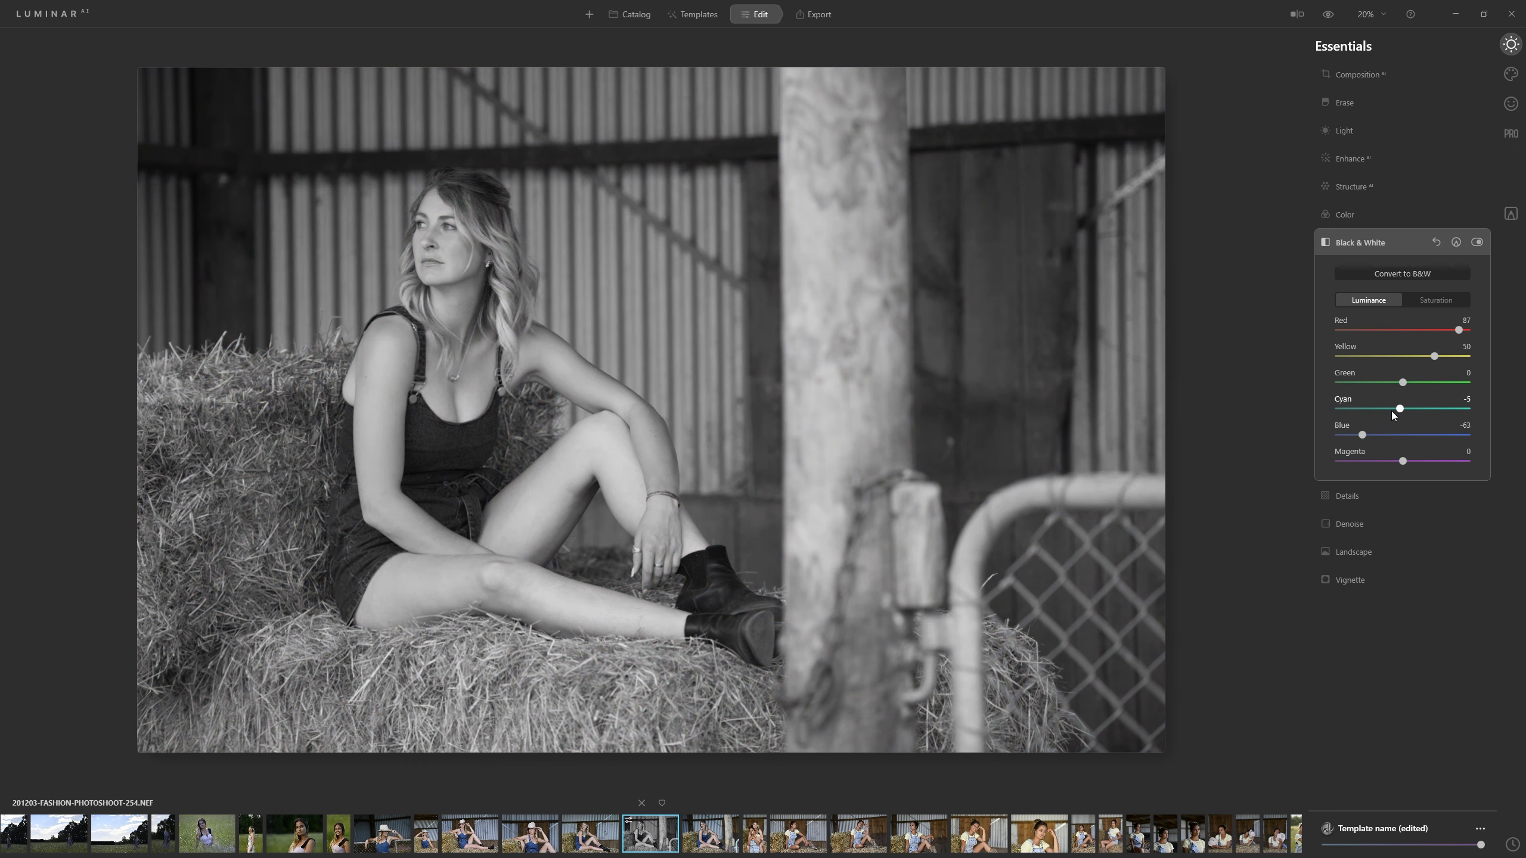
mouse_move(1361, 408)
mouse_down()
mouse_move(1466, 409)
mouse_move(1338, 409)
mouse_up()
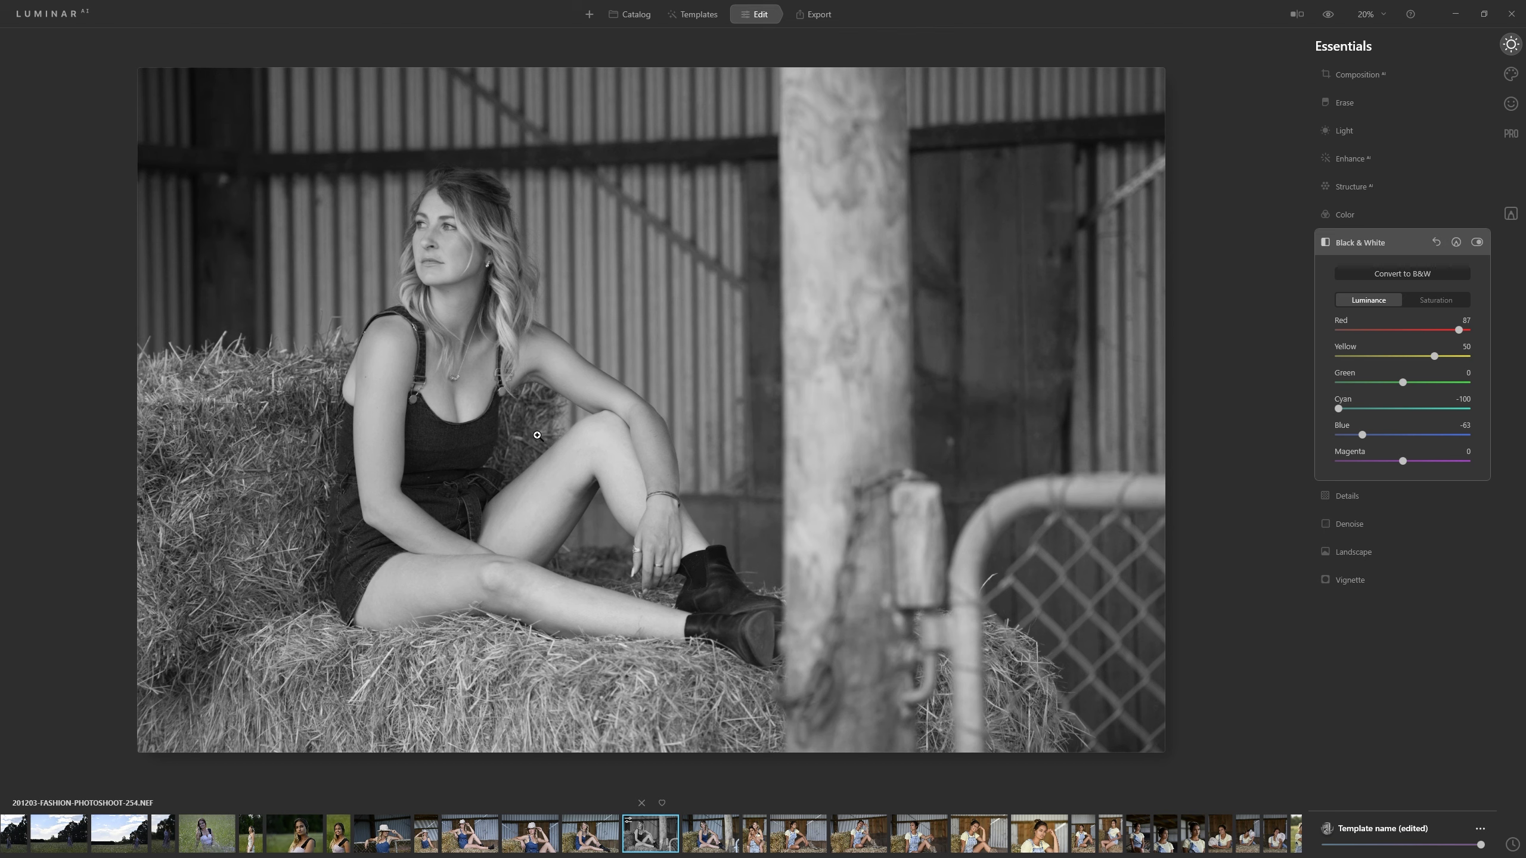
click(1477, 244)
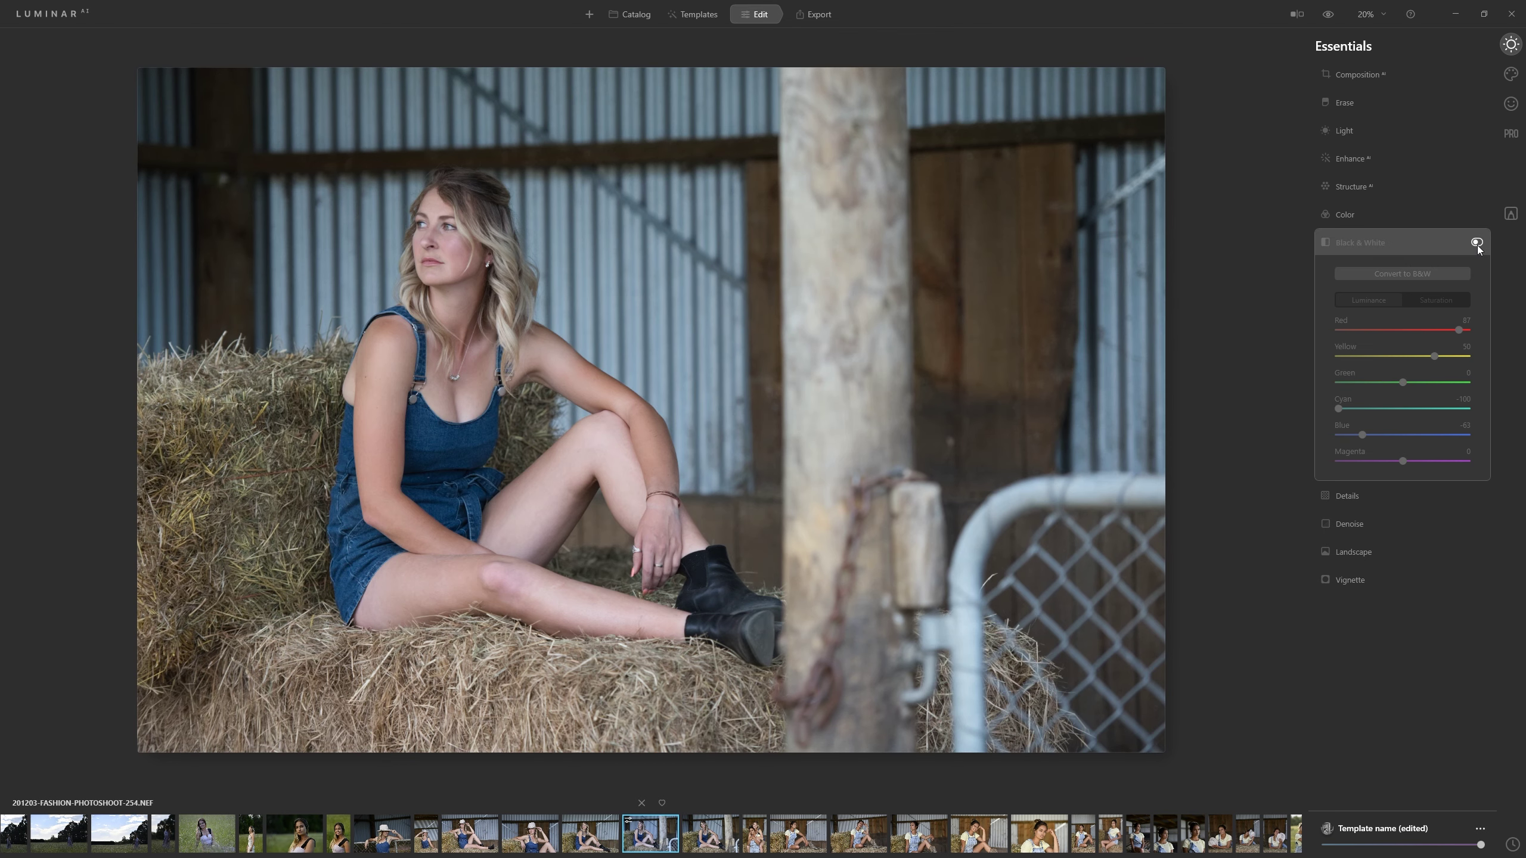
click(1477, 243)
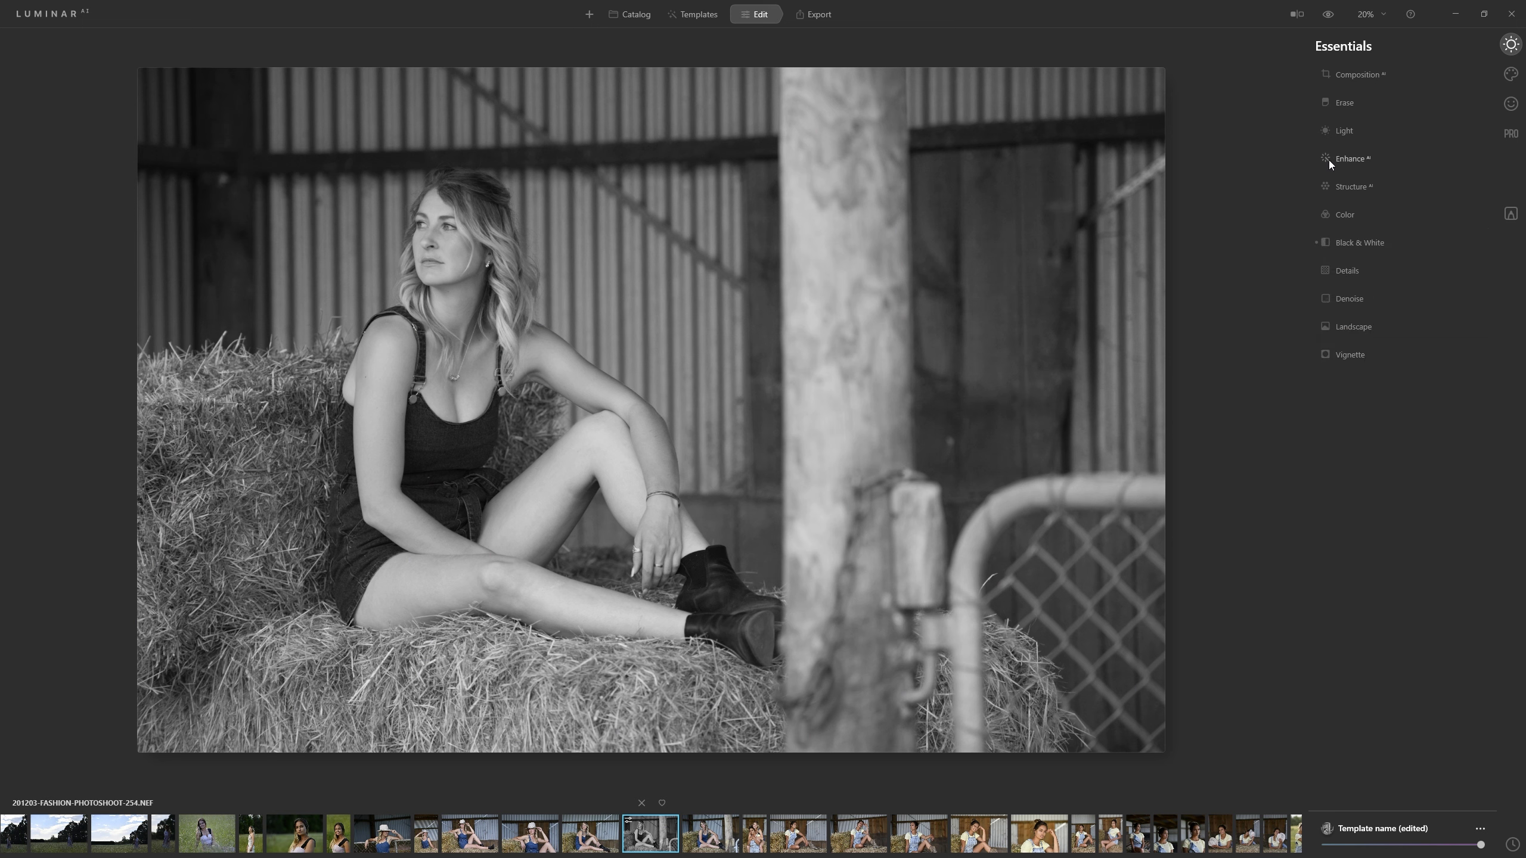
Set Accent AI in the Enhance tool to 30
click(1351, 160)
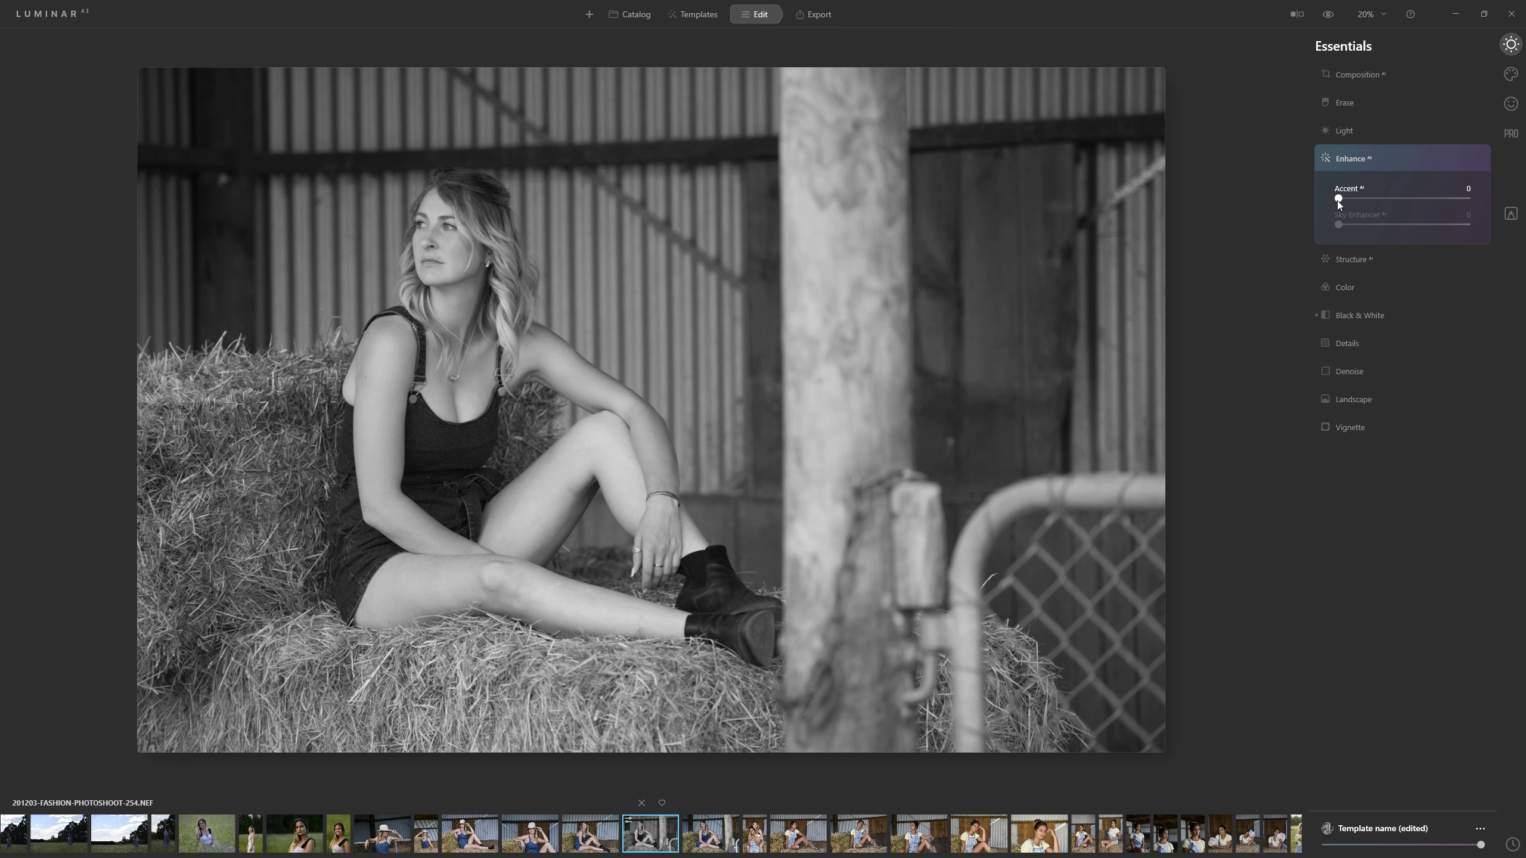
drag(1339, 200, 1376, 203)
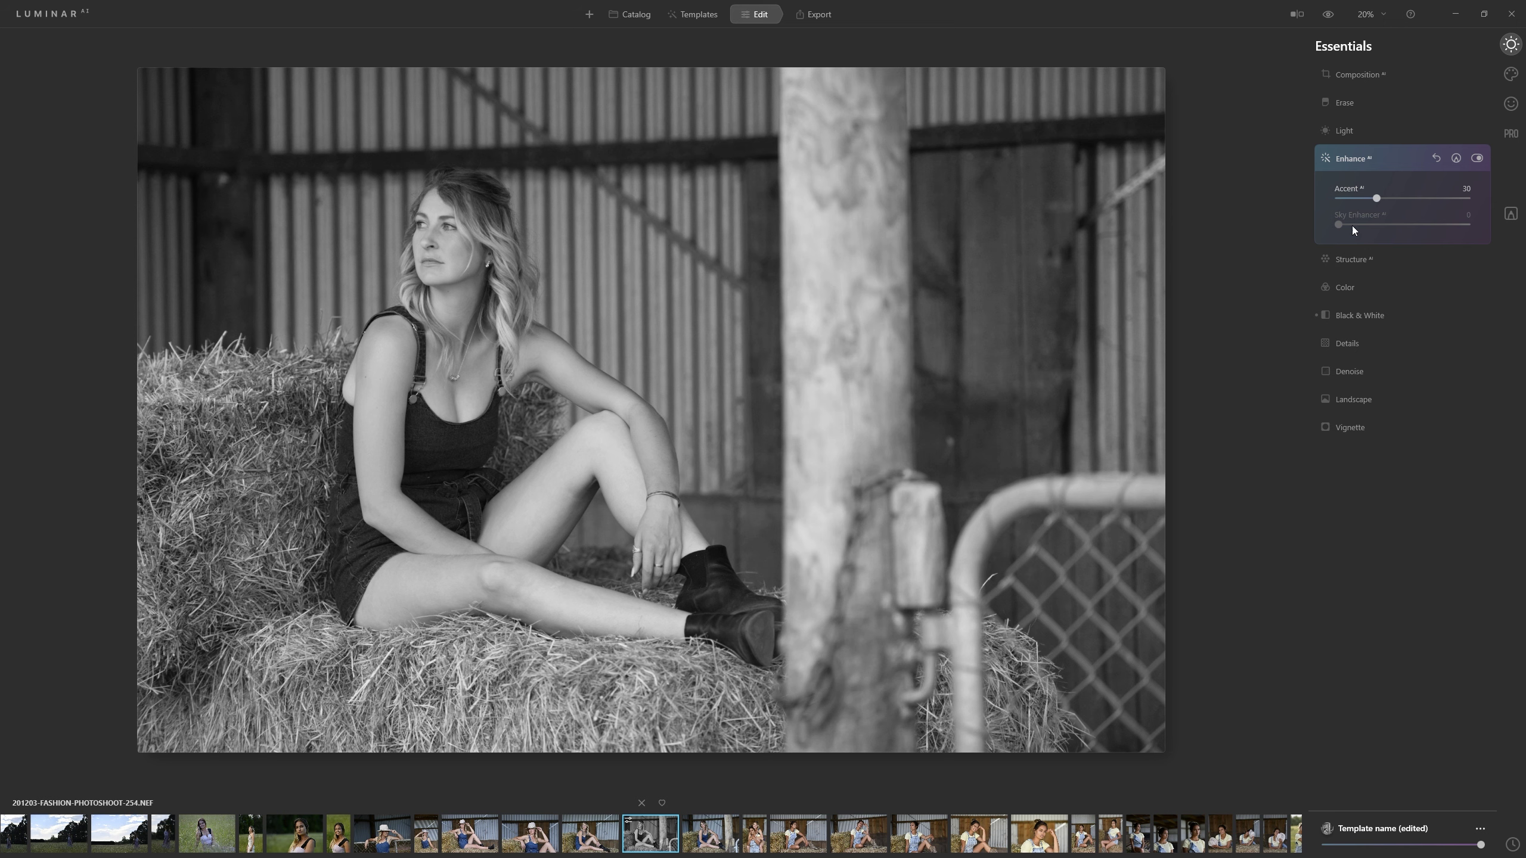
In the Light tool, set Smart Contrast 100, Whites 36, Blacks -6, Highlights -58, Shadows 11
click(1337, 132)
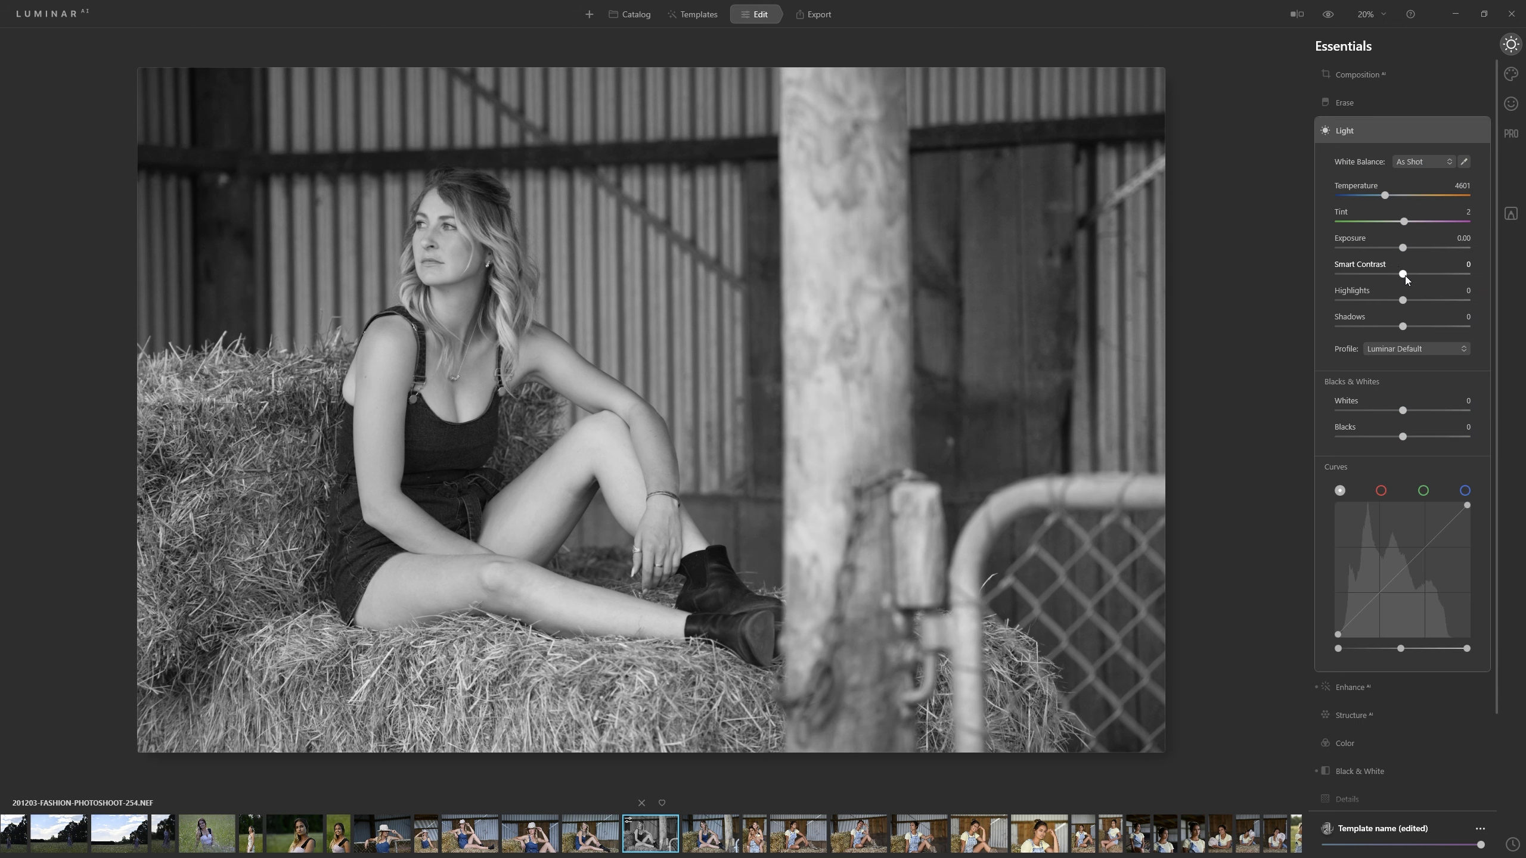
mouse_move(1447, 275)
mouse_down()
mouse_move(1498, 277)
mouse_move(1319, 269)
mouse_move(1419, 276)
mouse_up()
drag(1431, 271, 1442, 271)
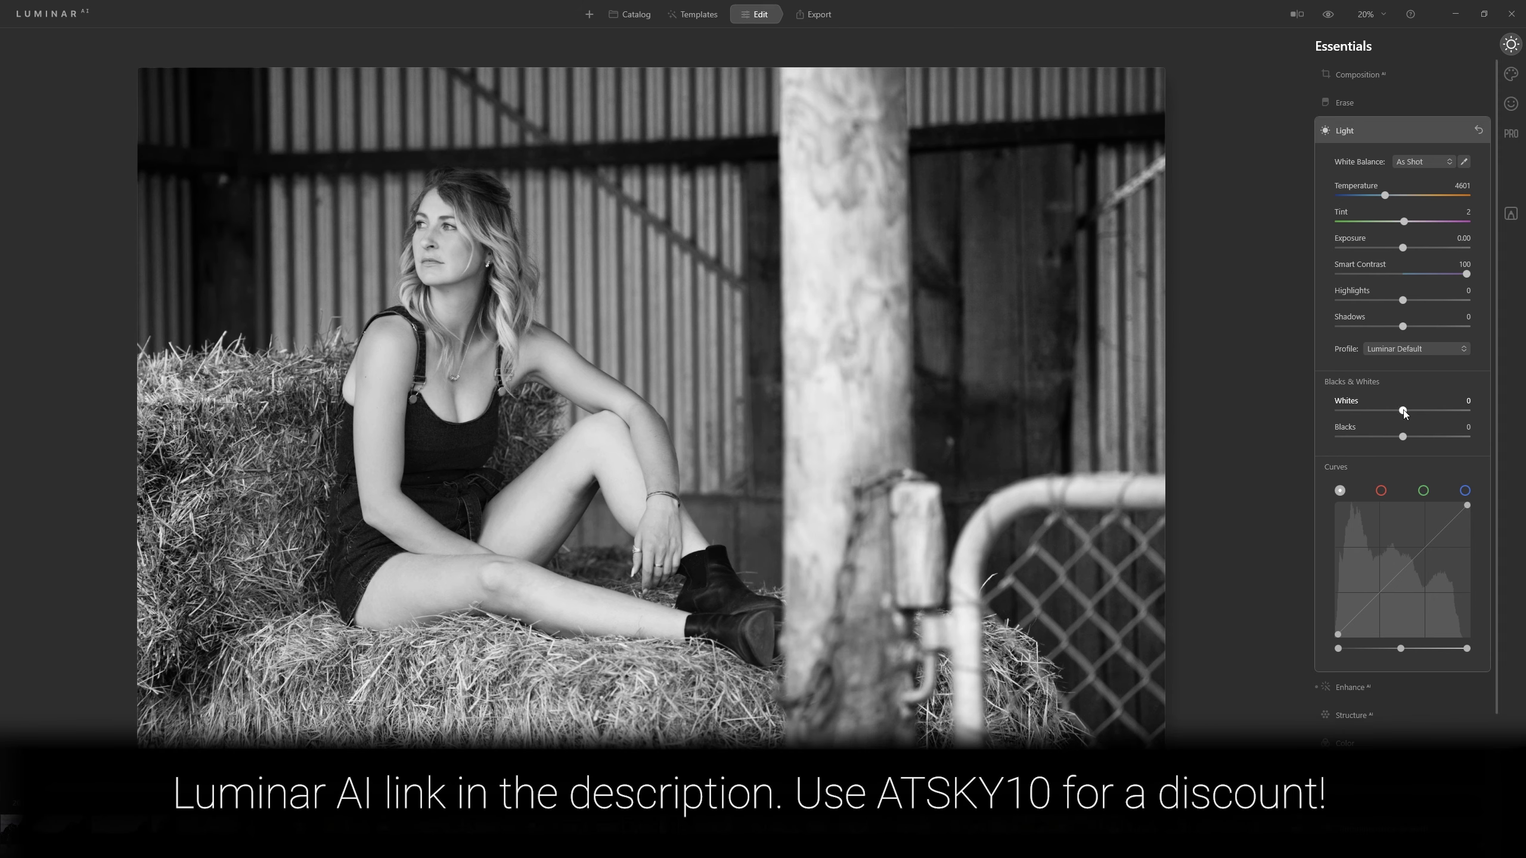
drag(1404, 410, 1422, 416)
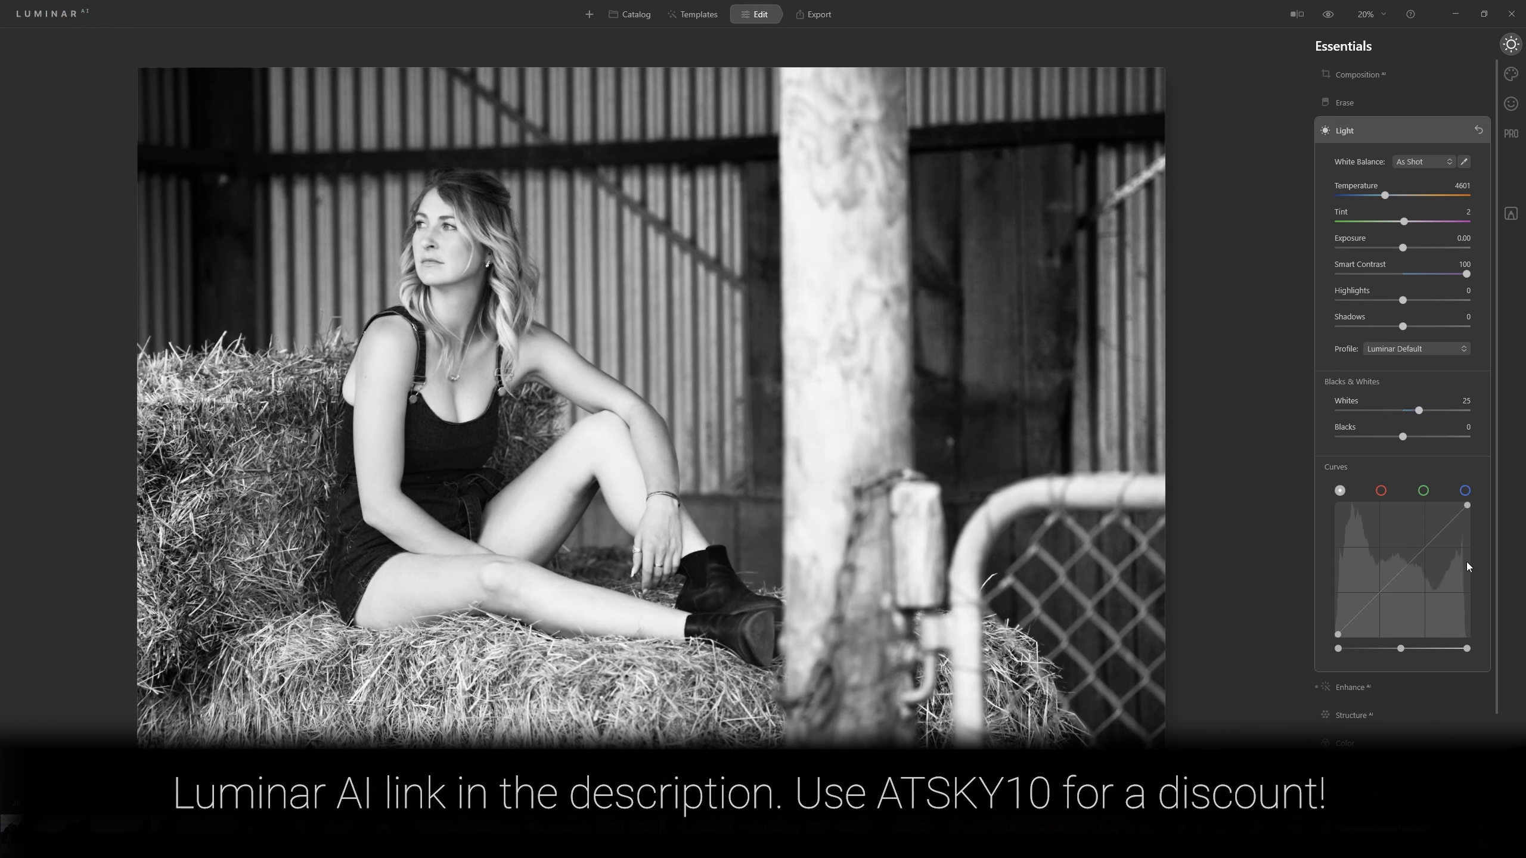
drag(1419, 412, 1428, 417)
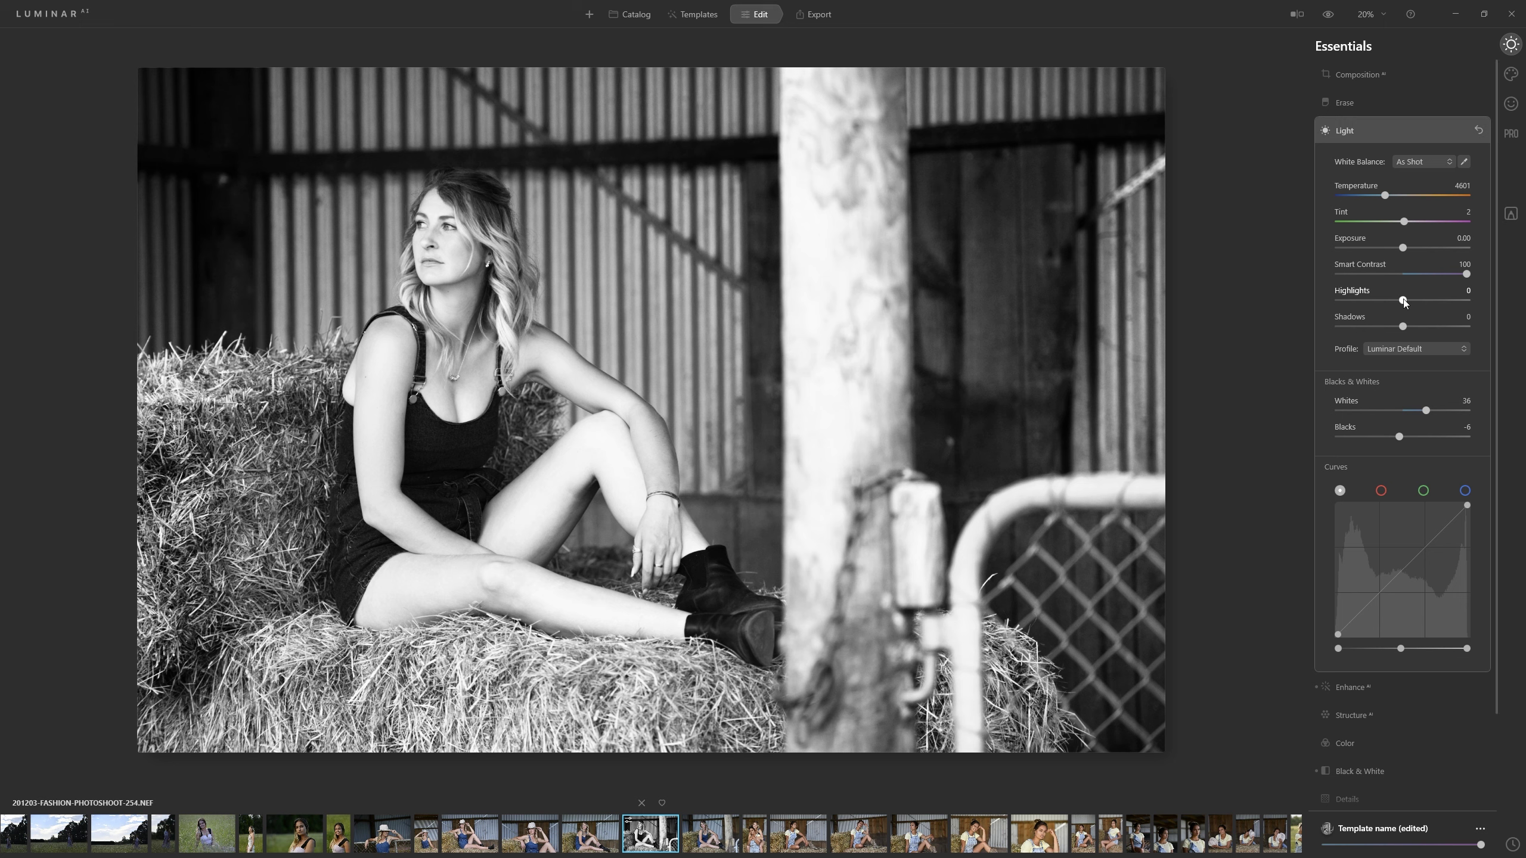
mouse_move(1404, 302)
mouse_down()
mouse_move(1368, 303)
mouse_move(1415, 326)
mouse_up()
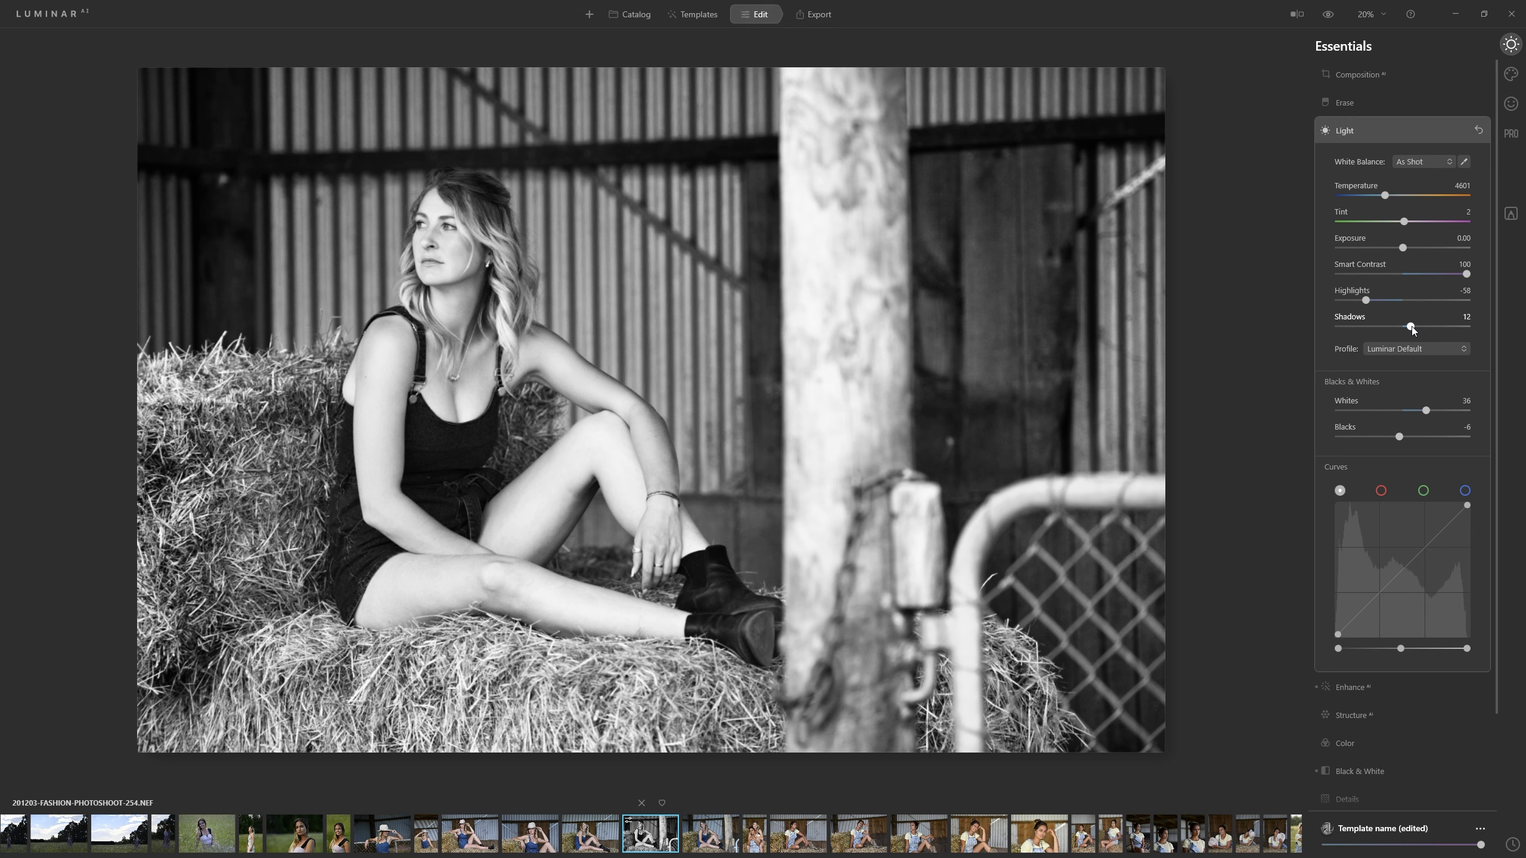
drag(1412, 327, 1410, 327)
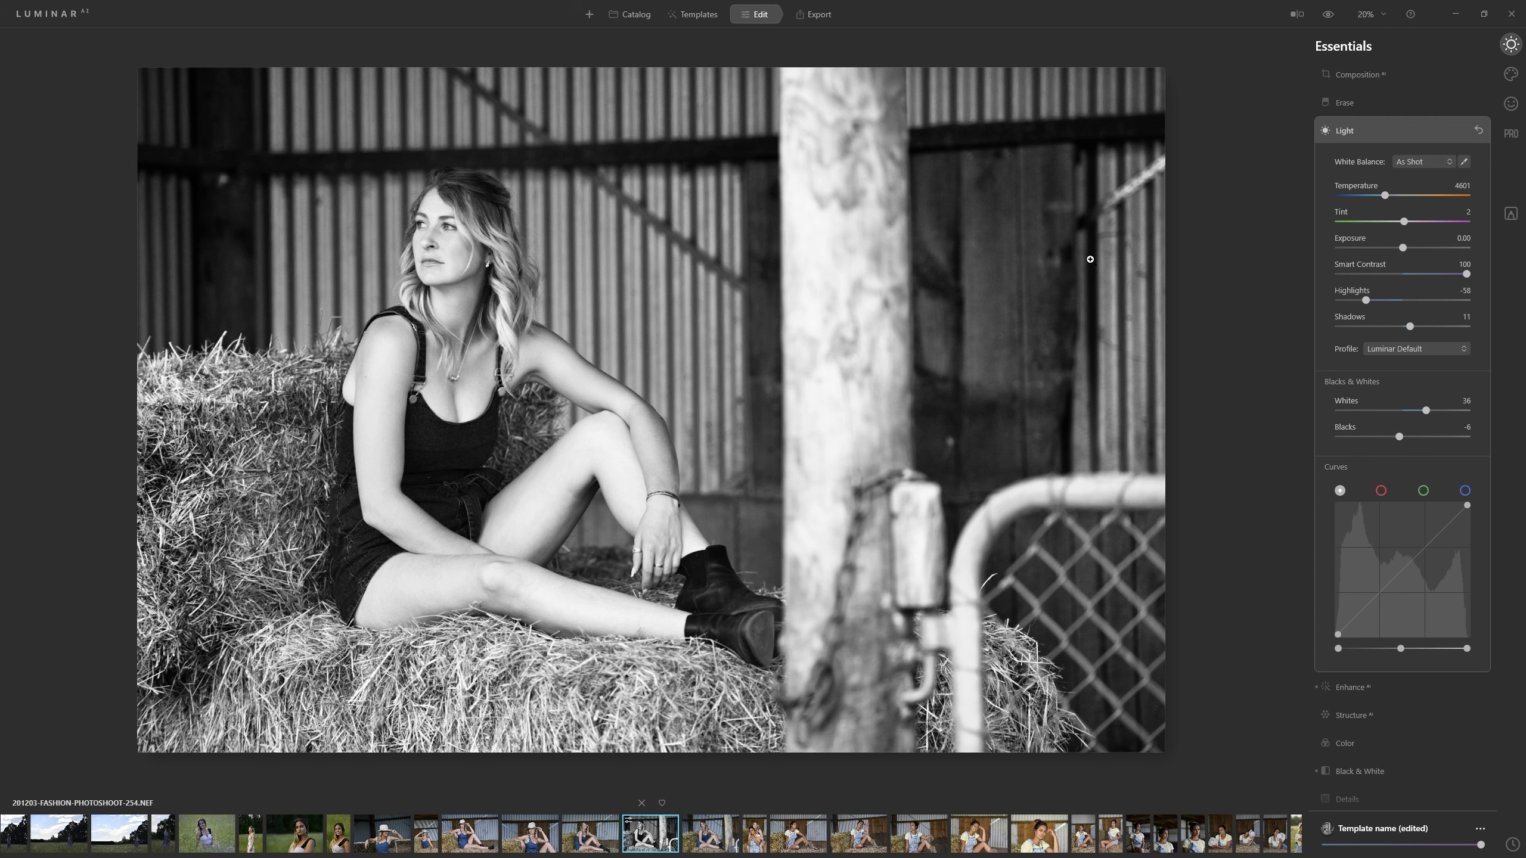
Try a Dodge & Burn darkening on the wooden post, reset it, and add a Local Masking layer
click(1511, 134)
click(1395, 158)
click(1406, 191)
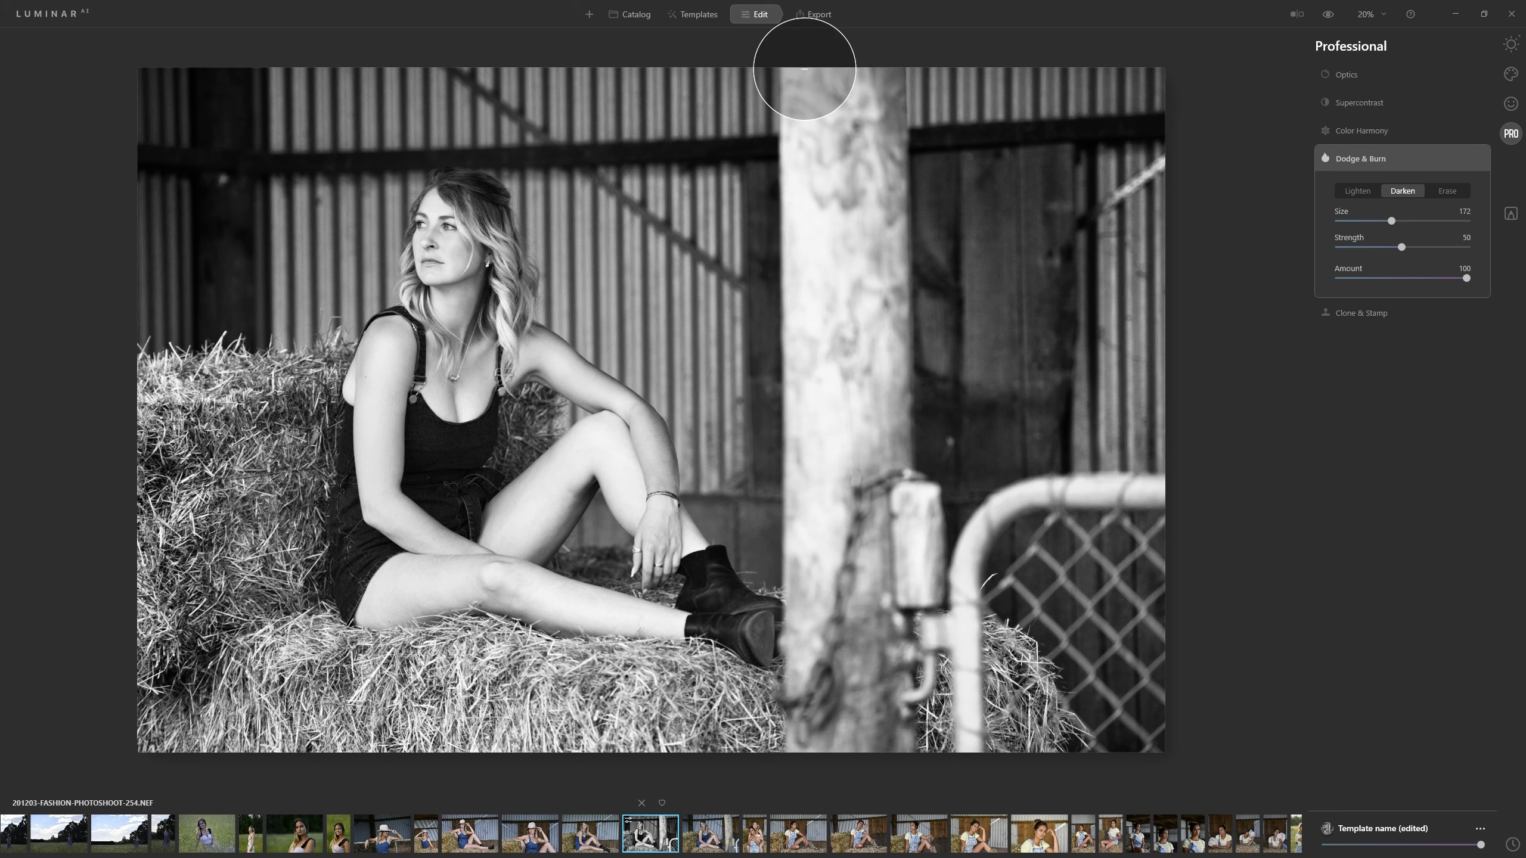
mouse_move(786, 389)
mouse_down()
mouse_move(790, 699)
mouse_move(869, 163)
mouse_move(828, 615)
mouse_move(854, 235)
mouse_move(828, 586)
mouse_move(828, 75)
mouse_move(596, 734)
mouse_move(422, 743)
mouse_move(613, 764)
mouse_move(790, 737)
mouse_up()
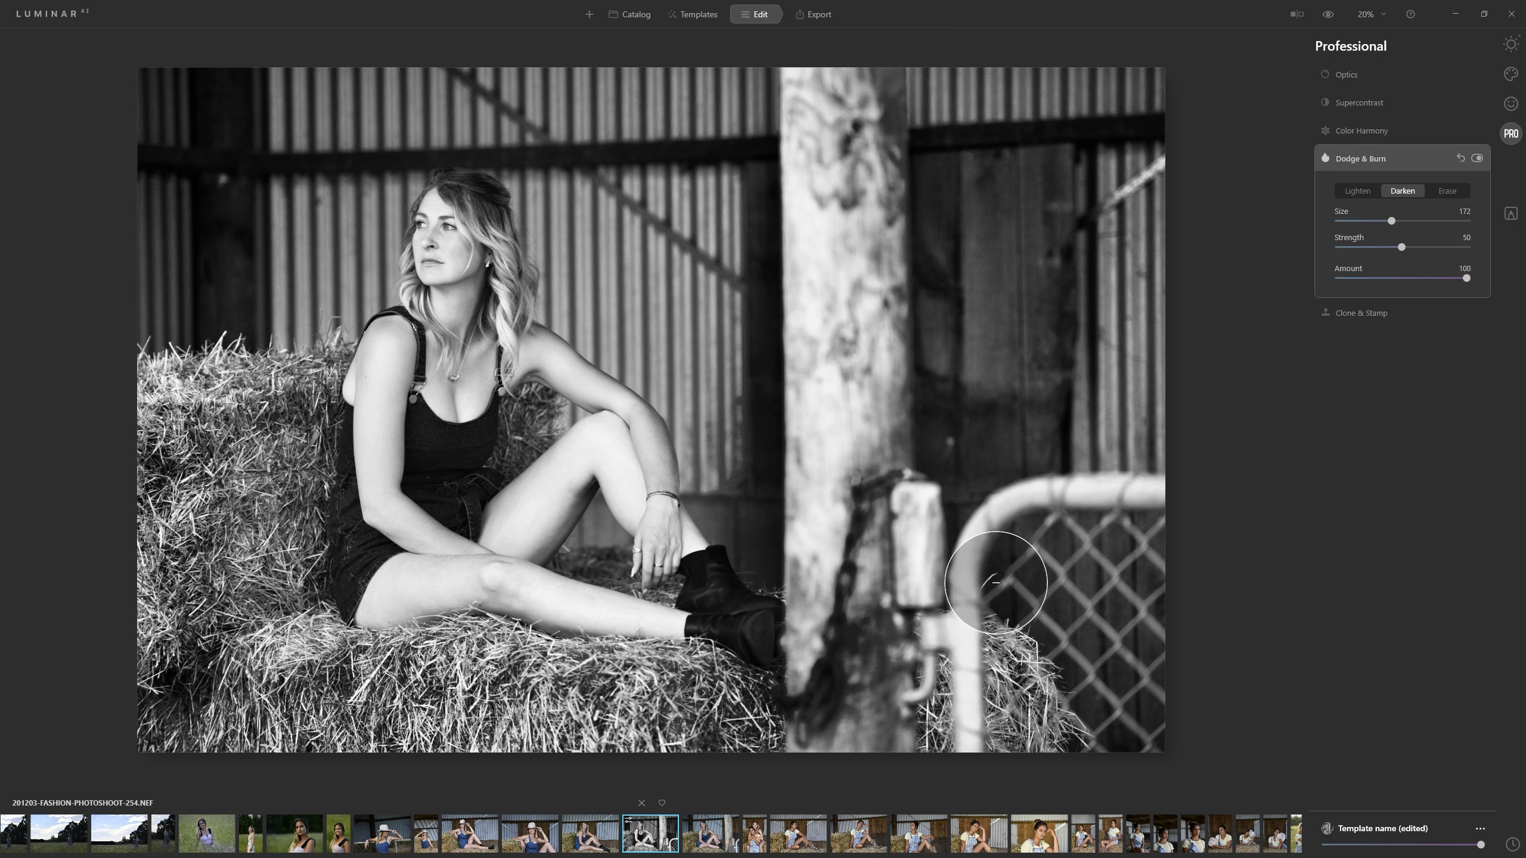
click(1461, 157)
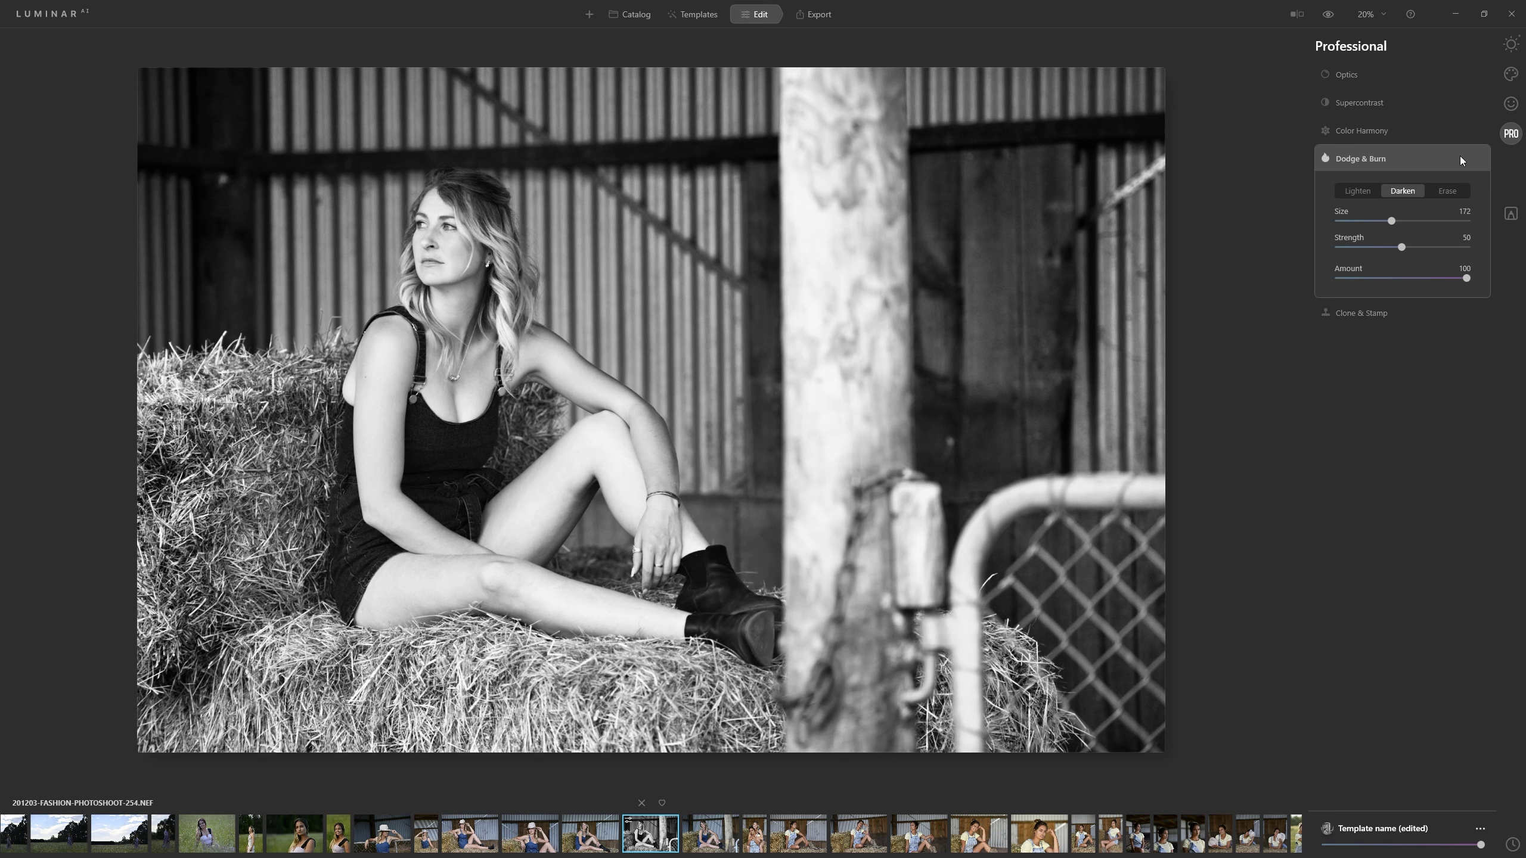
click(1512, 214)
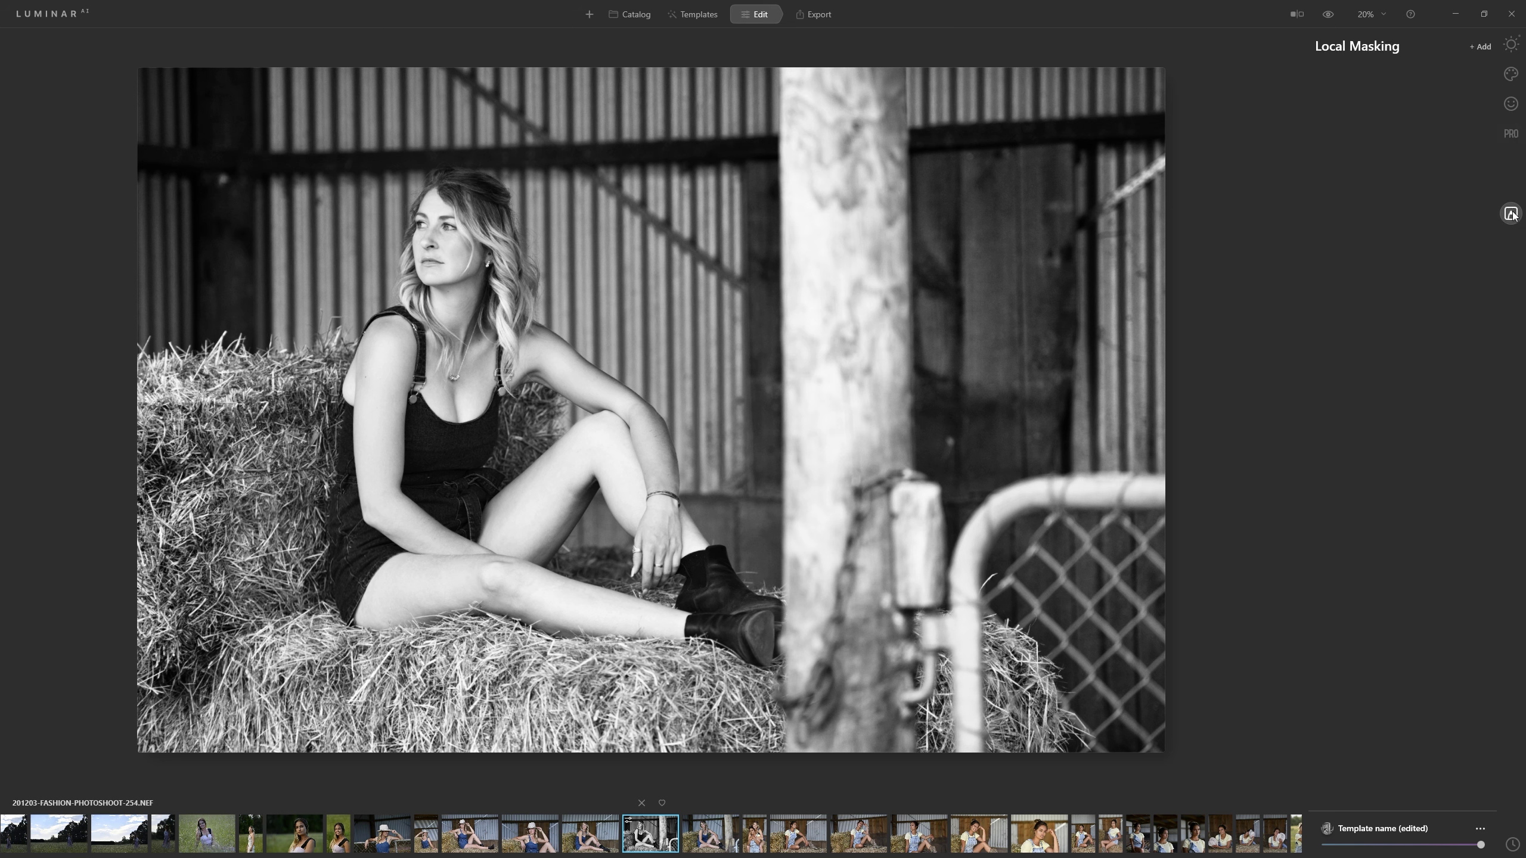
click(1482, 47)
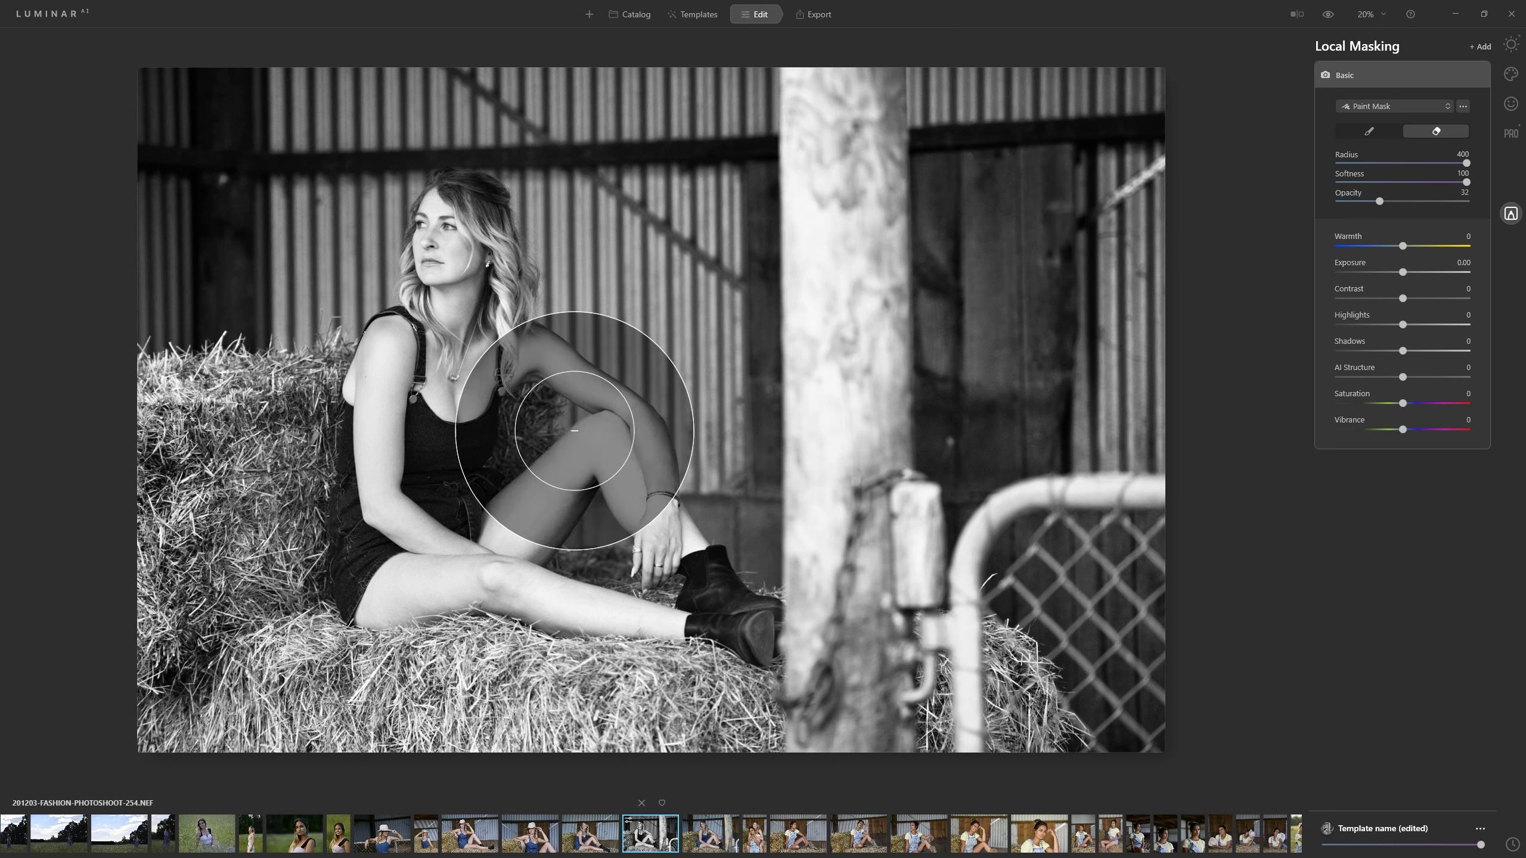
Lower the Basic mask's Exposure to -1.91 and Highlights to -99 to darken the background
click(574, 430)
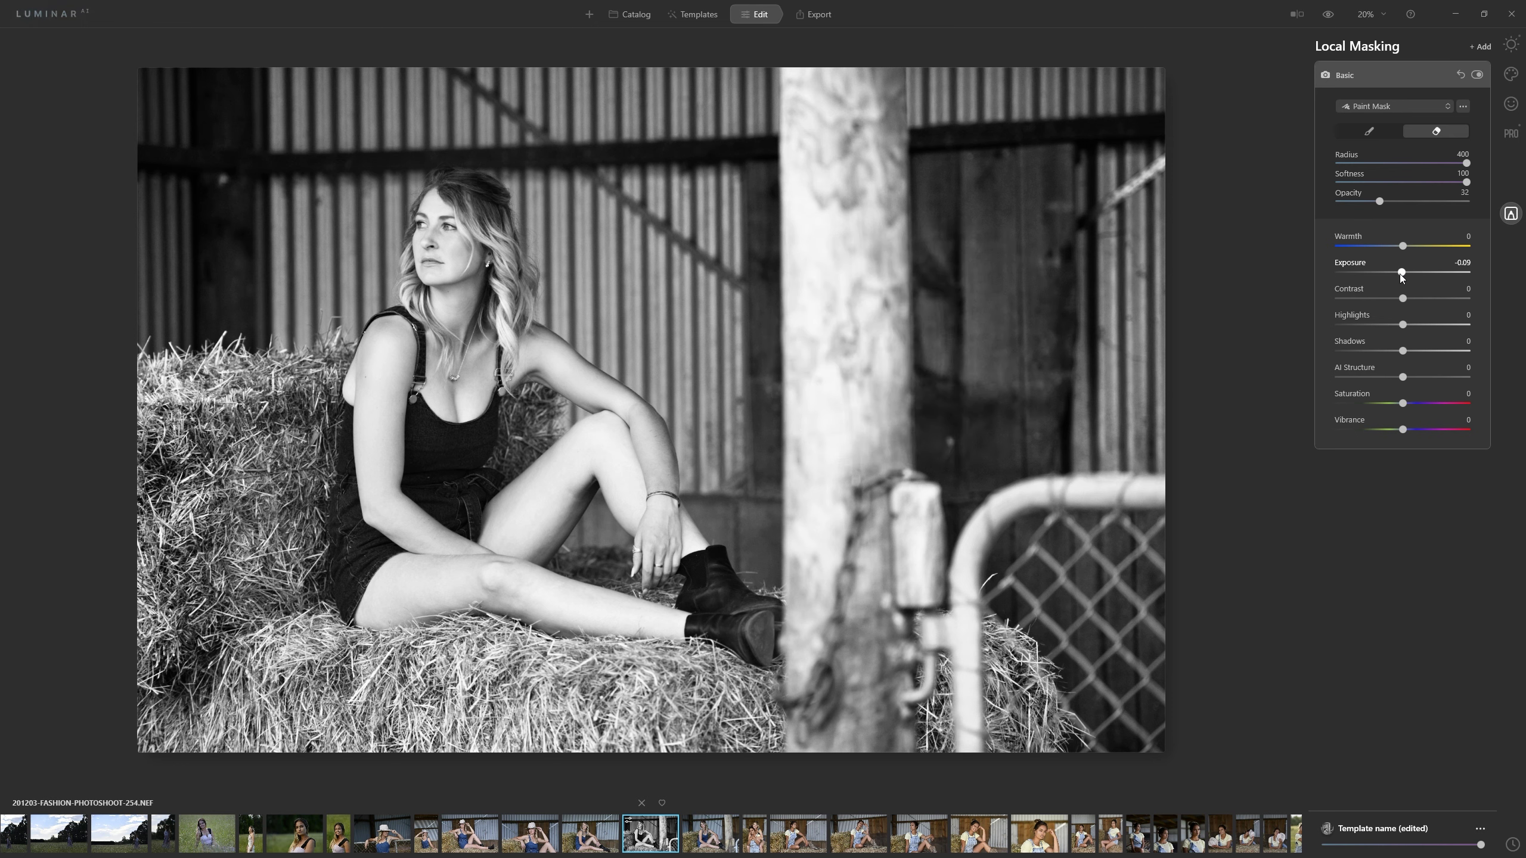
drag(1400, 273, 1342, 387)
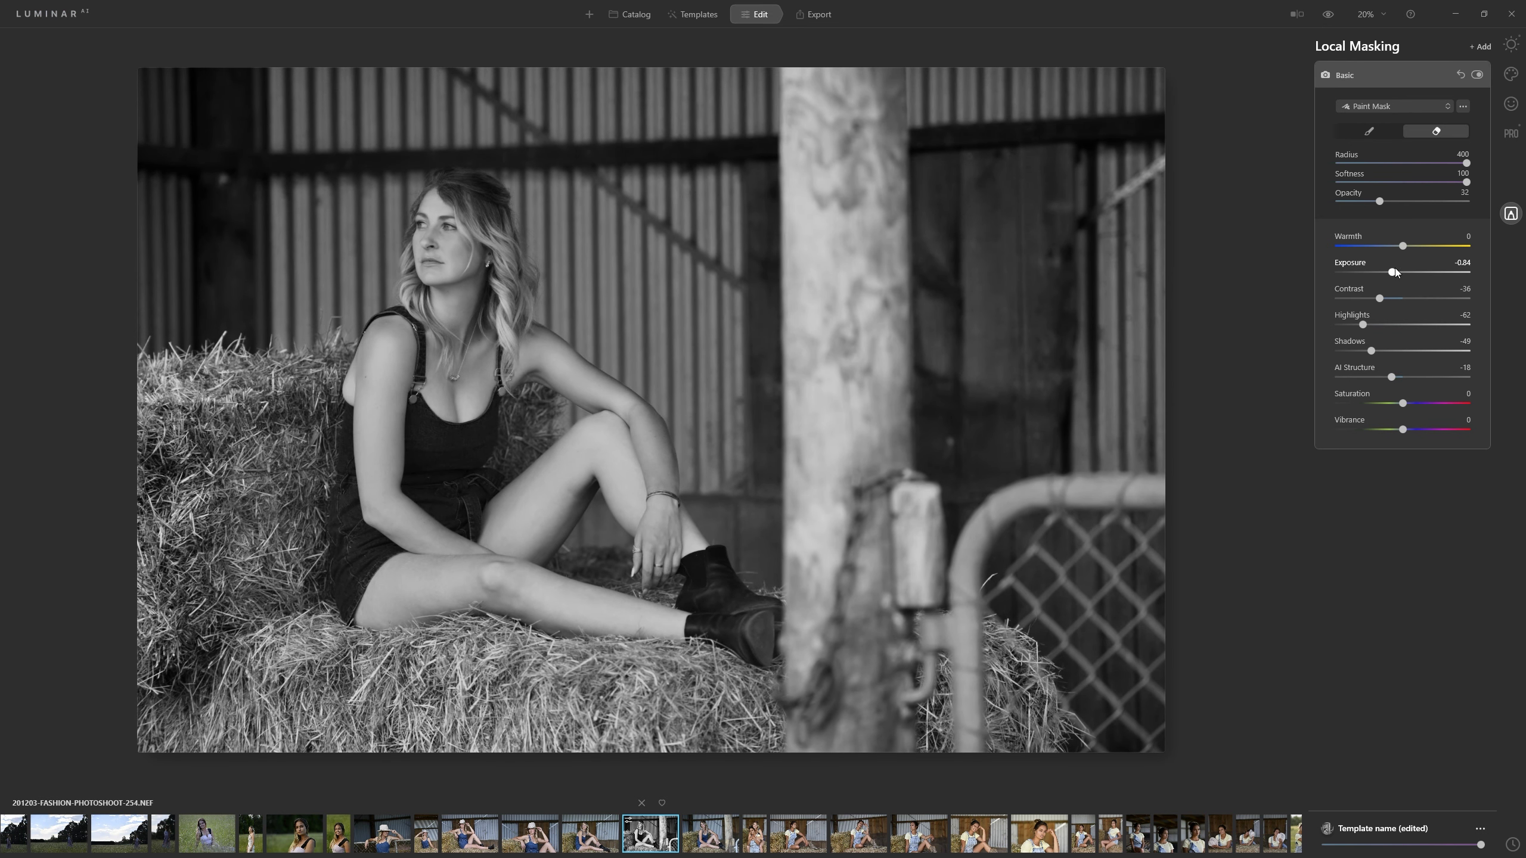
drag(1393, 272, 1379, 274)
drag(1363, 325, 1340, 326)
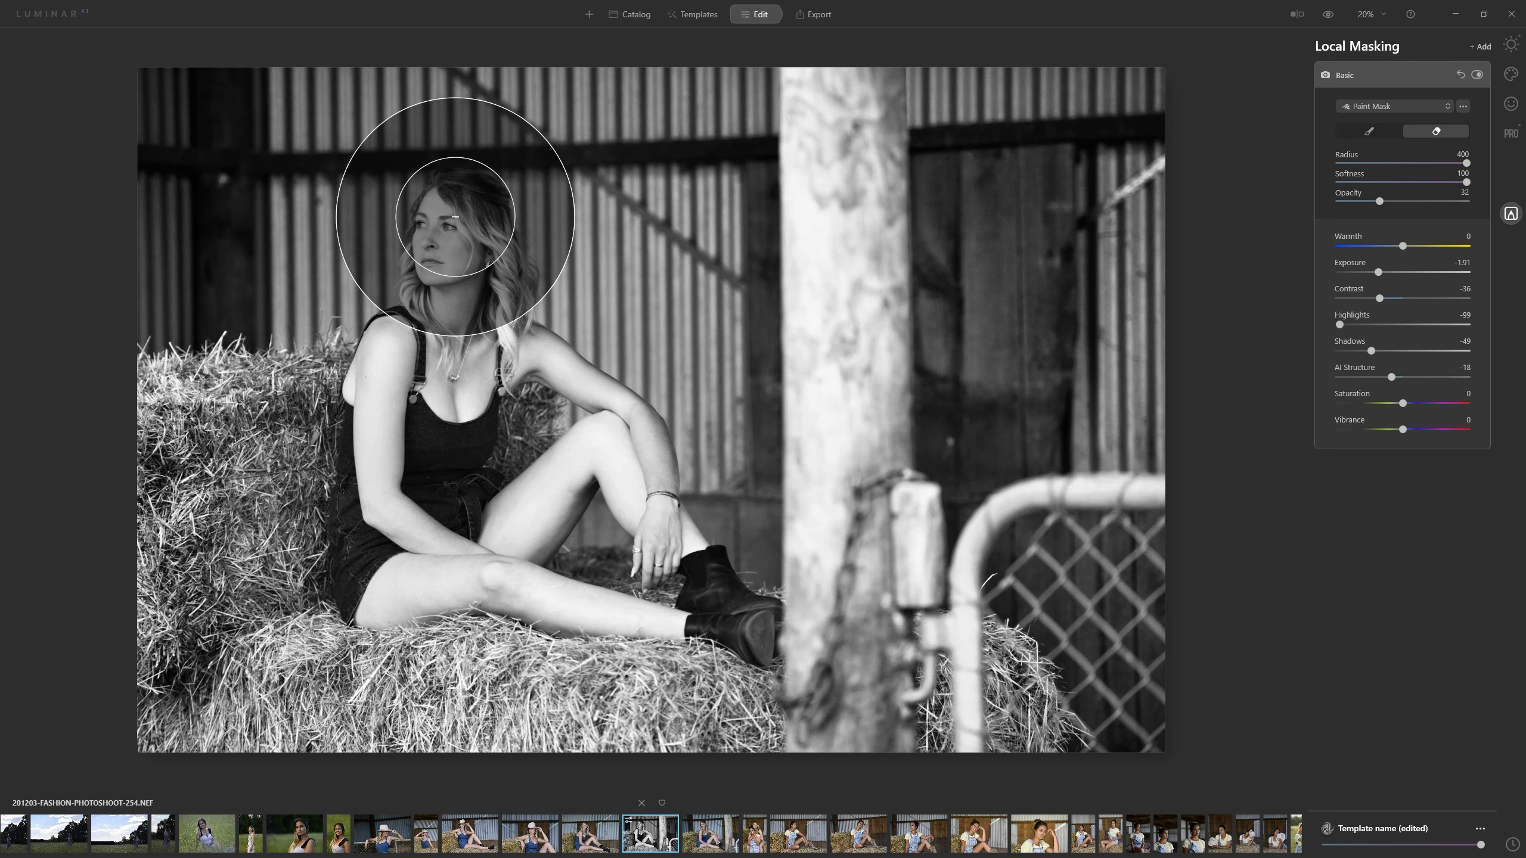
Erase the darkening from the woman's face to legs, then her neck and chest with a smaller brush
mouse_move(447, 170)
mouse_down()
mouse_move(443, 443)
mouse_move(595, 564)
mouse_up()
key(bracketleft)
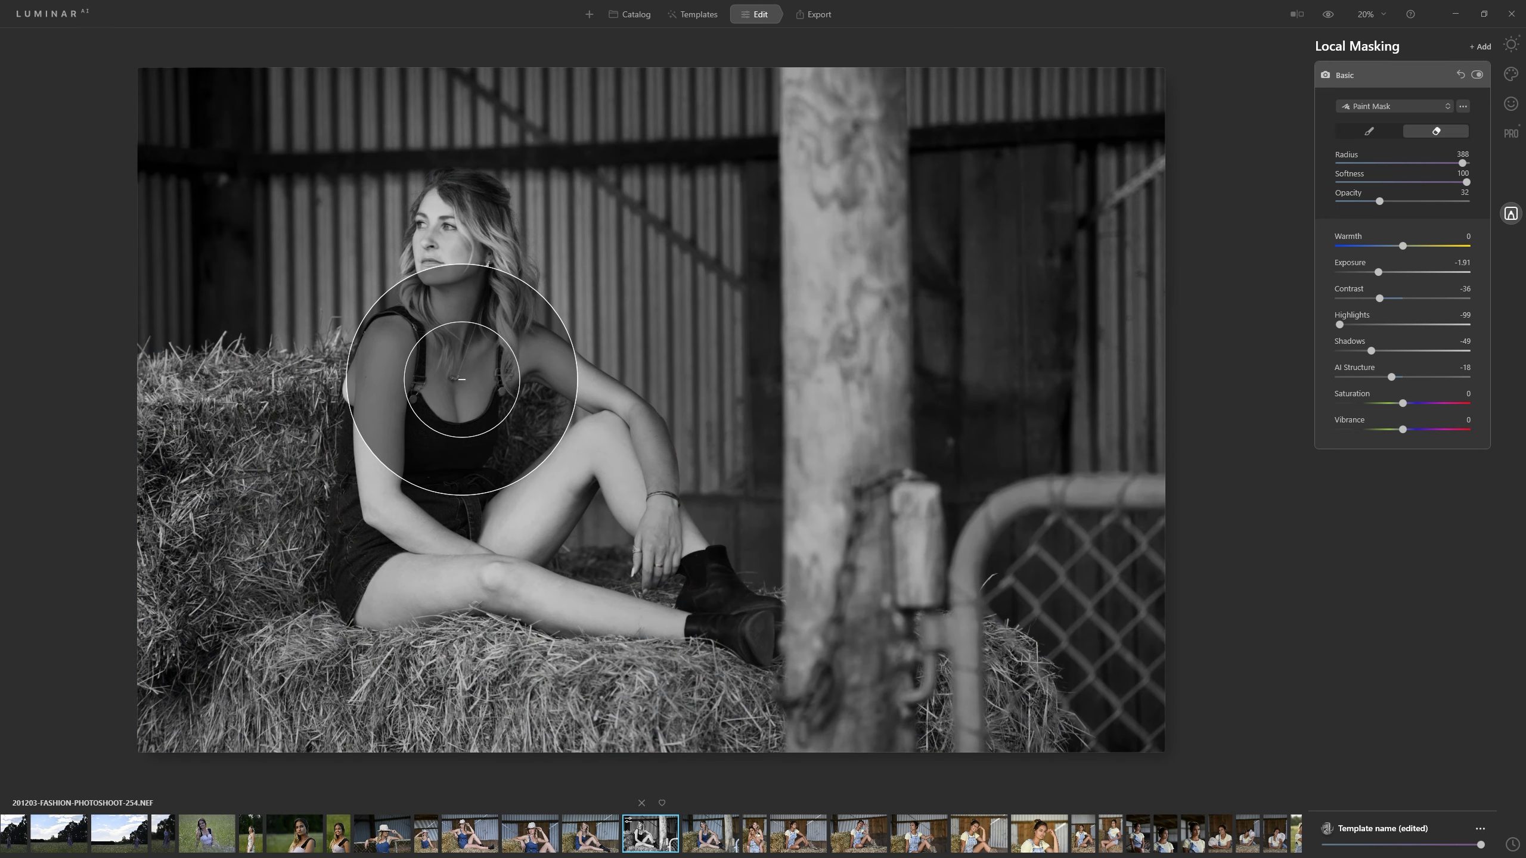
key(bracketleft)
key(bracketleft)
key(bracketleft)
key(bracketleft)
key(bracketleft)
key(bracketleft)
key(bracketleft)
key(bracketleft)
key(bracketleft)
key(bracketleft)
key(bracketleft)
key(bracketleft)
key(bracketleft)
key(bracketleft)
key(bracketleft)
mouse_move(468, 306)
mouse_down()
mouse_move(475, 222)
mouse_move(440, 389)
mouse_move(414, 345)
mouse_move(427, 509)
mouse_move(367, 479)
mouse_move(344, 569)
mouse_move(706, 632)
mouse_move(598, 433)
mouse_move(646, 515)
mouse_move(637, 431)
mouse_move(498, 456)
mouse_move(548, 453)
mouse_move(455, 544)
mouse_move(471, 335)
mouse_move(448, 253)
mouse_up()
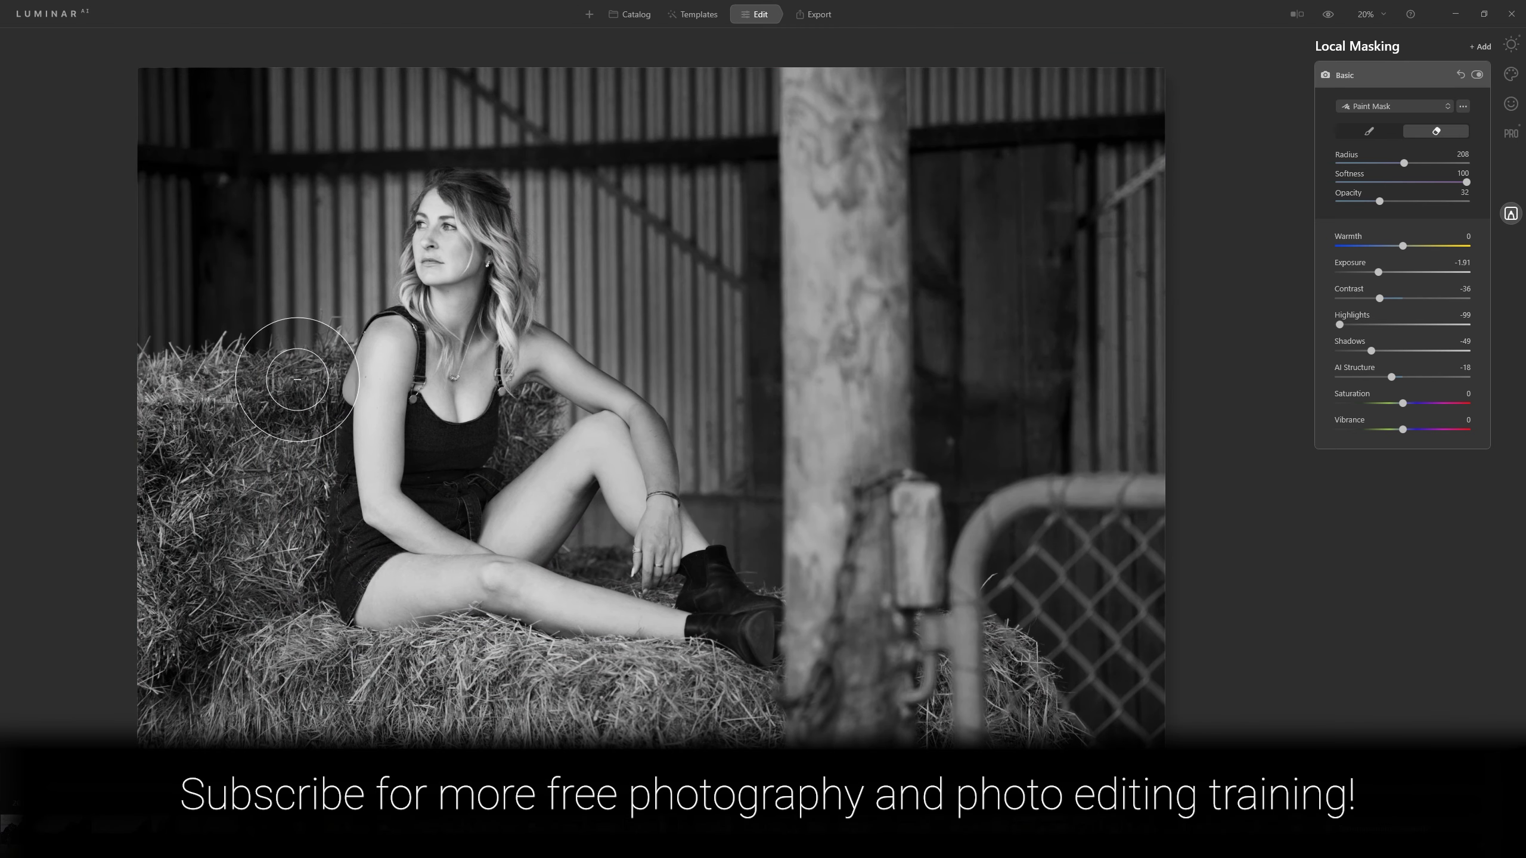
Enlarge the eraser, lower opacity to 19, and clean up the mask around her hair and left hay
drag(1404, 163, 1469, 163)
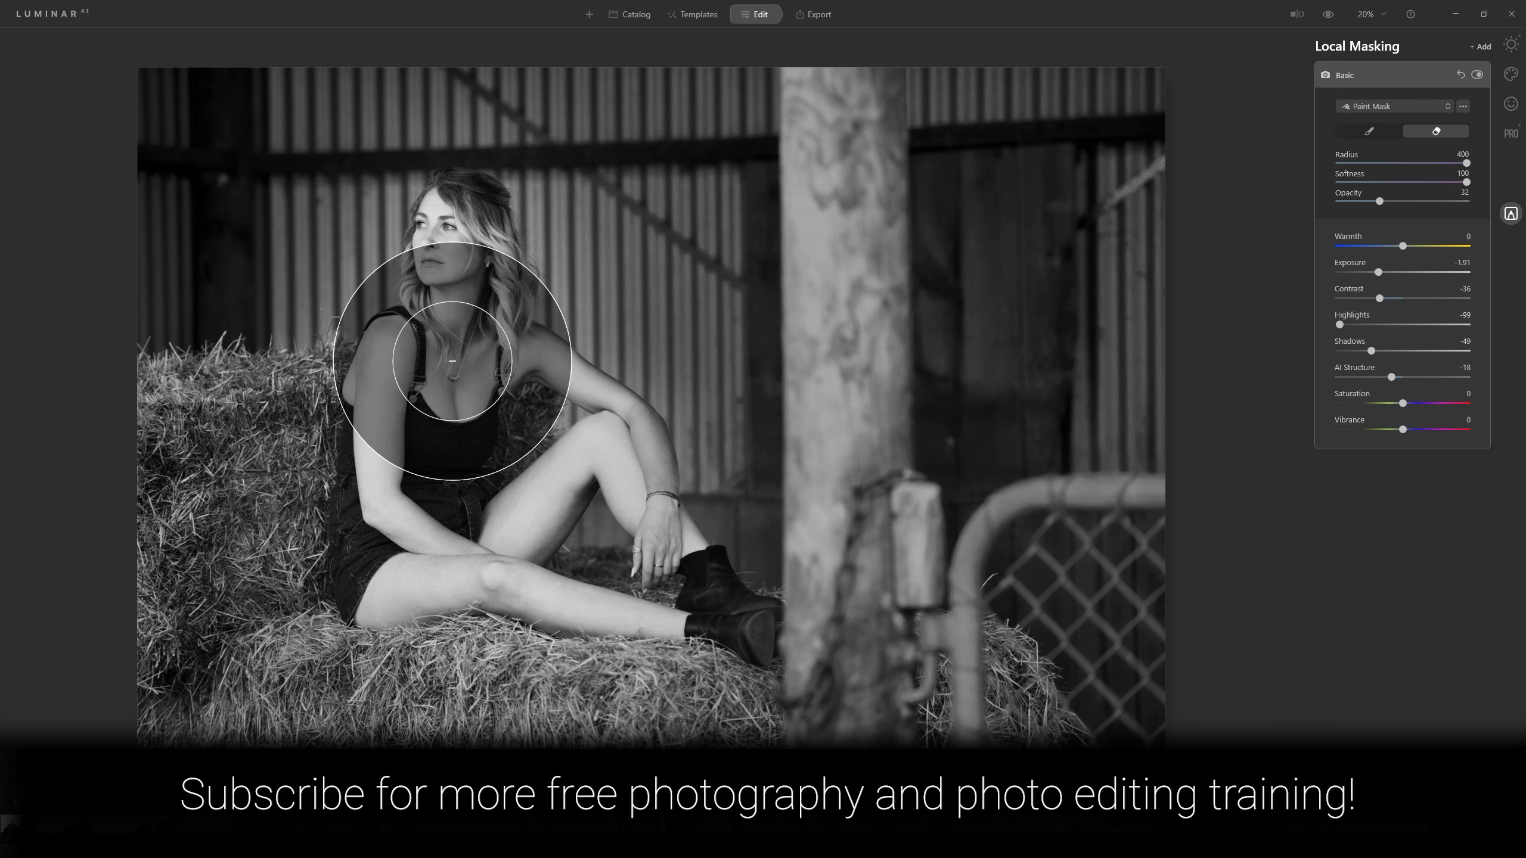
drag(1379, 201, 1363, 202)
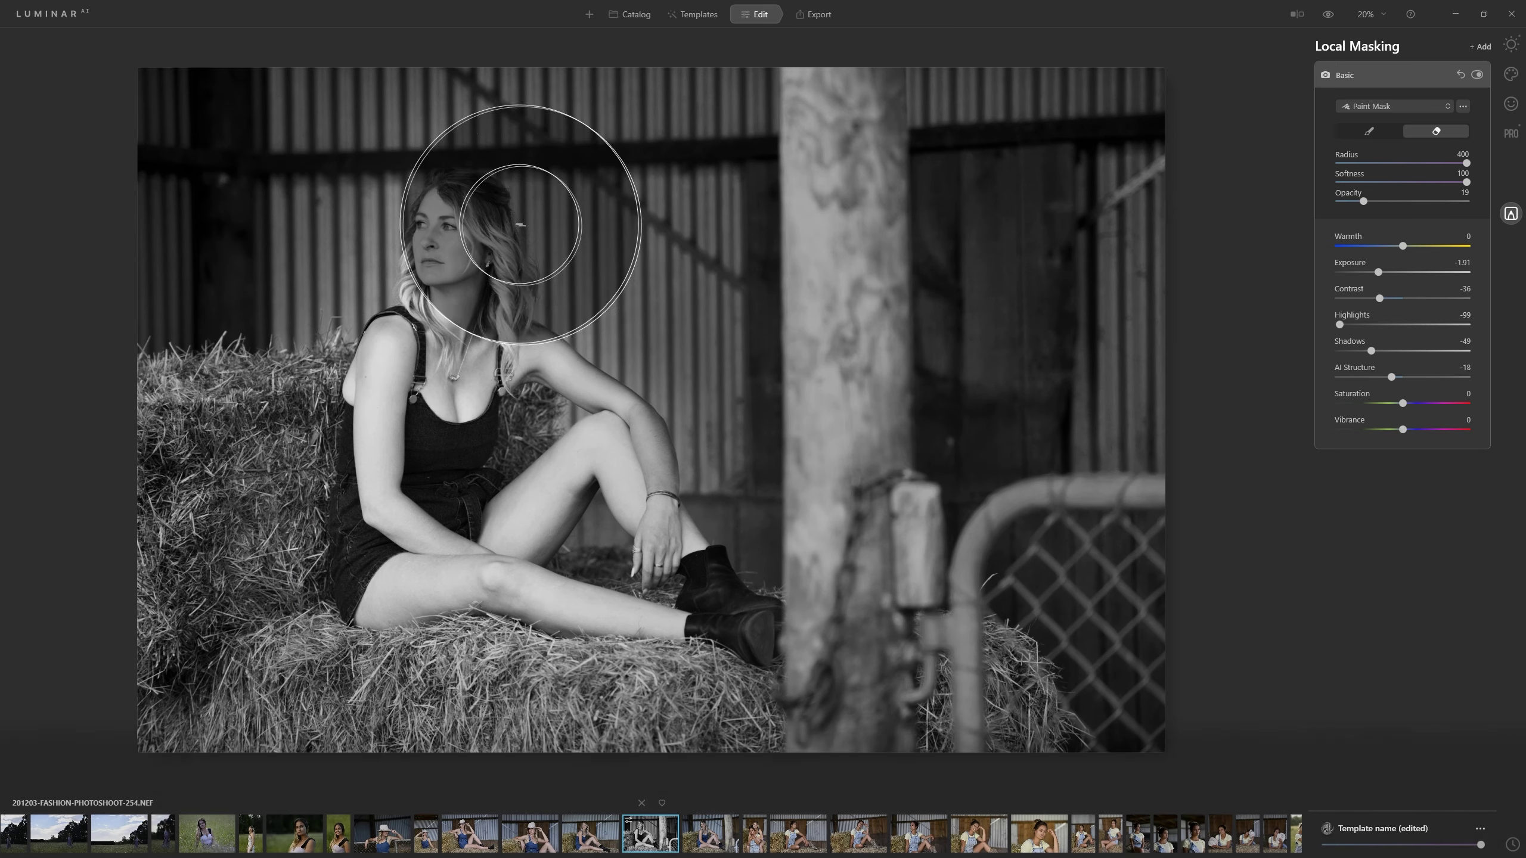
drag(520, 225, 266, 365)
mouse_move(630, 256)
mouse_down()
mouse_move(390, 125)
mouse_move(238, 484)
mouse_move(221, 648)
mouse_move(667, 699)
mouse_move(673, 262)
mouse_move(705, 188)
mouse_move(245, 102)
mouse_move(205, 528)
mouse_move(302, 218)
mouse_up()
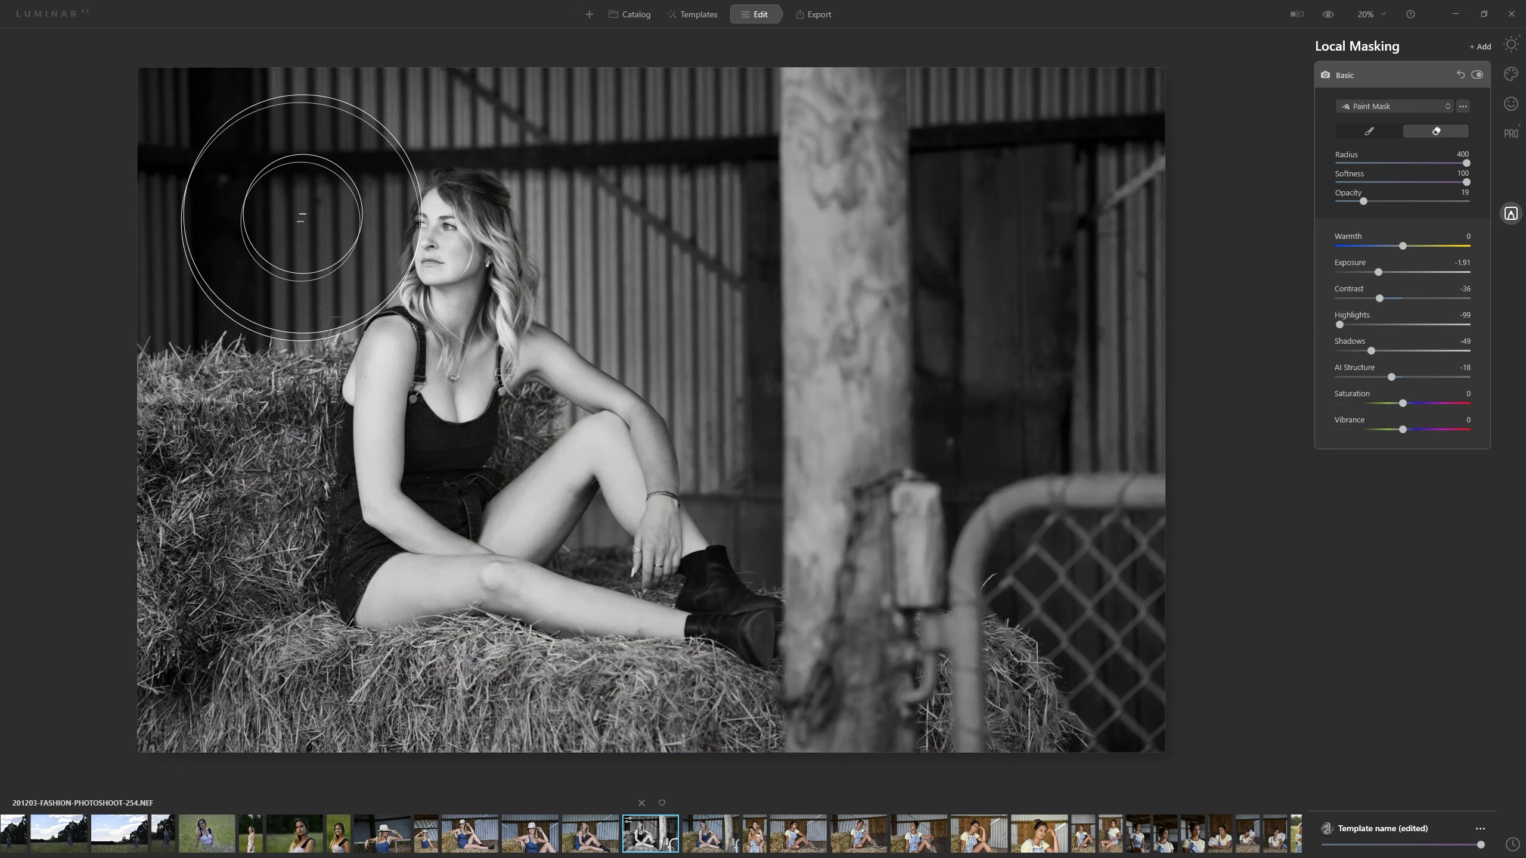
mouse_move(355, 620)
mouse_down()
mouse_move(625, 622)
mouse_move(518, 120)
mouse_move(390, 193)
mouse_up()
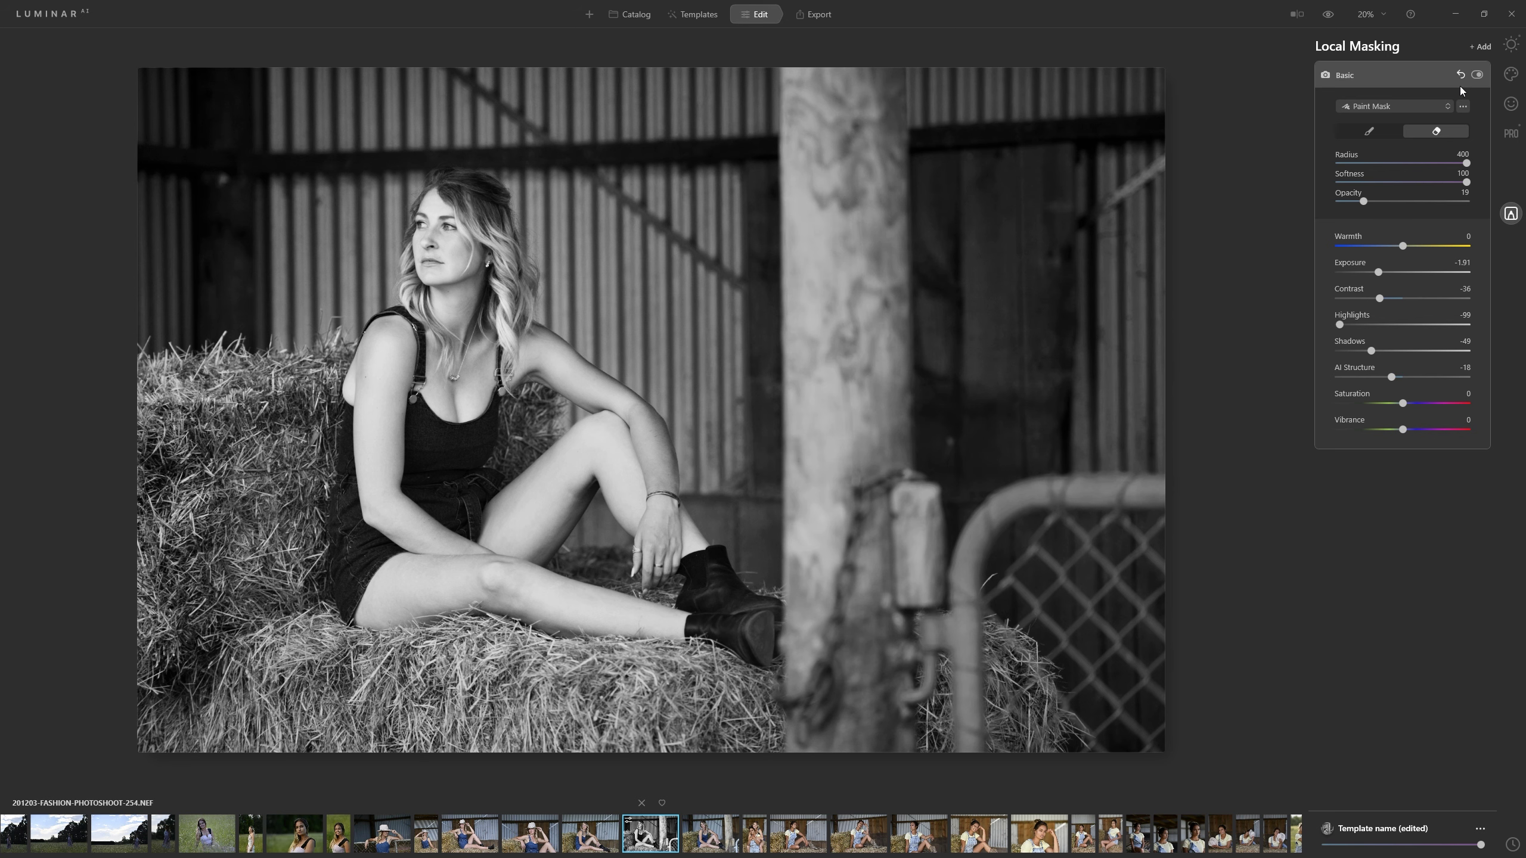
Switch the mask brush back to painting and darken the foreground and lower-right hay bales
click(1378, 129)
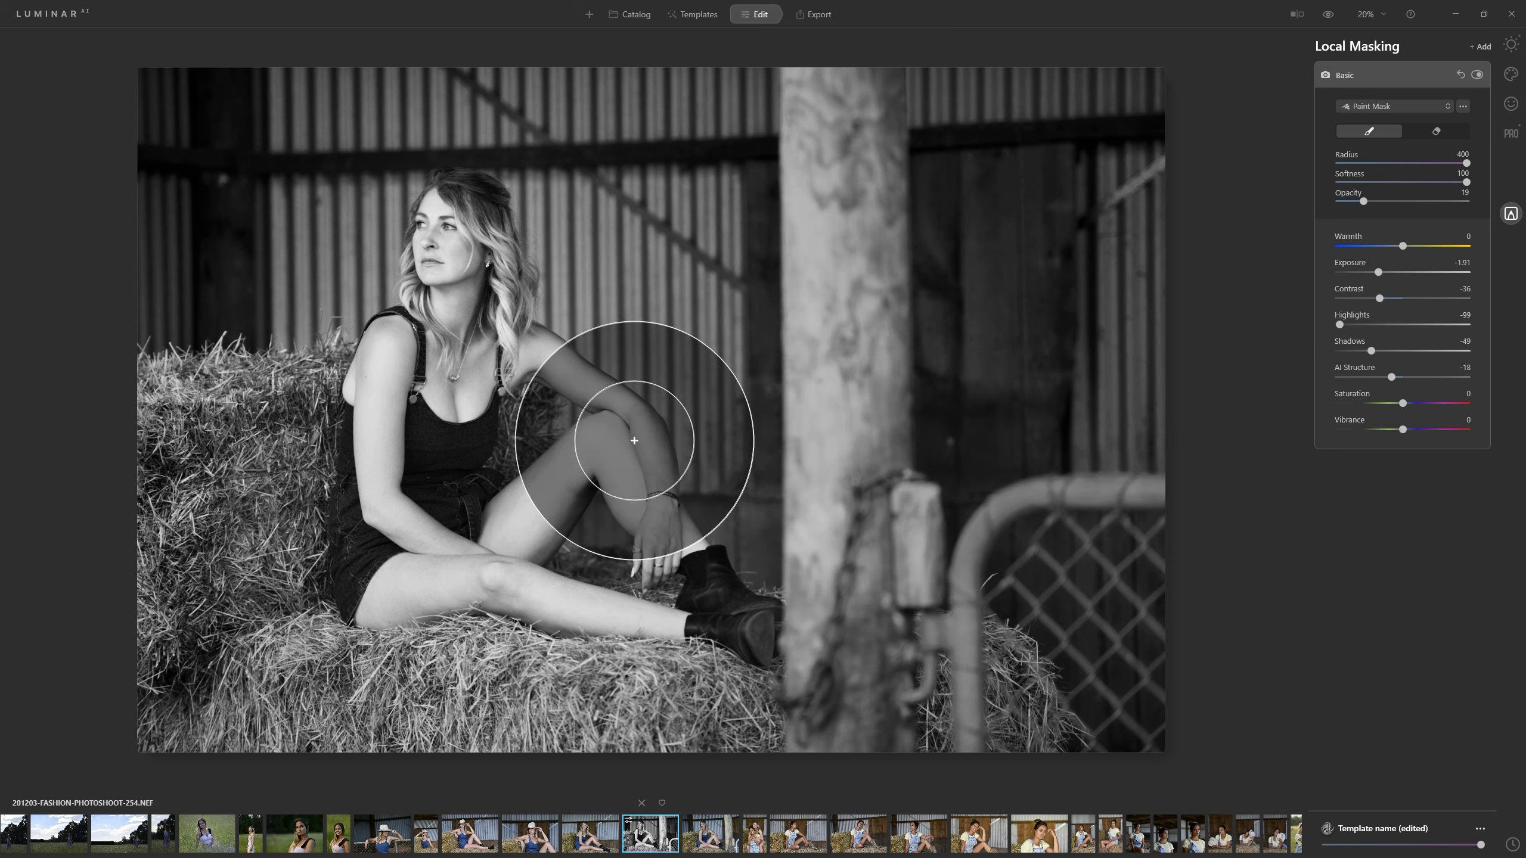
drag(545, 453, 532, 507)
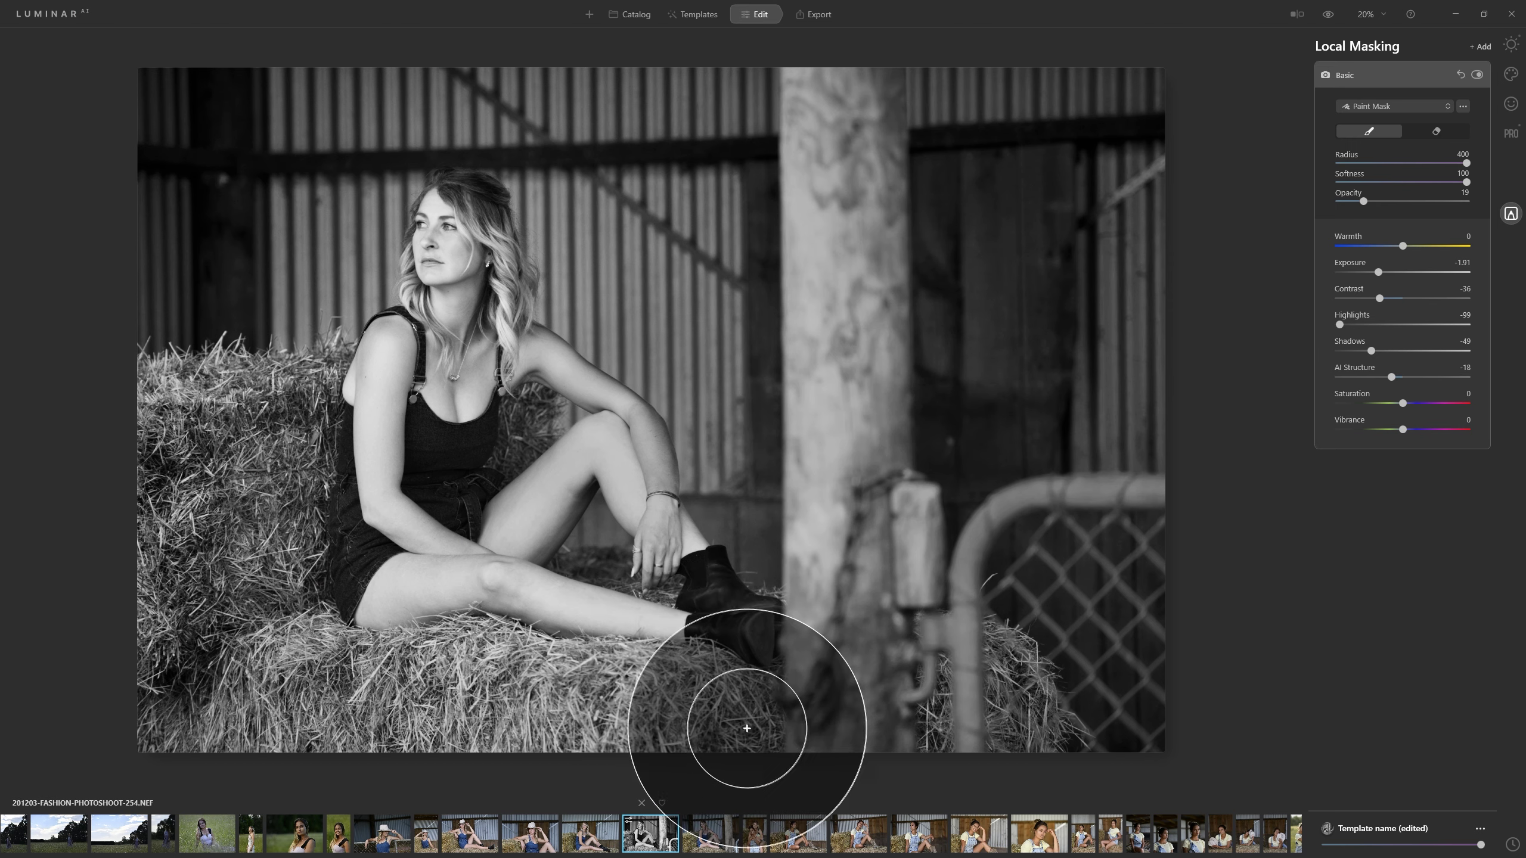
mouse_move(736, 722)
mouse_down()
mouse_move(96, 706)
mouse_move(521, 702)
mouse_move(668, 720)
mouse_move(340, 704)
mouse_move(659, 708)
mouse_move(273, 728)
mouse_move(579, 753)
mouse_move(264, 759)
mouse_move(652, 767)
mouse_move(601, 782)
mouse_up()
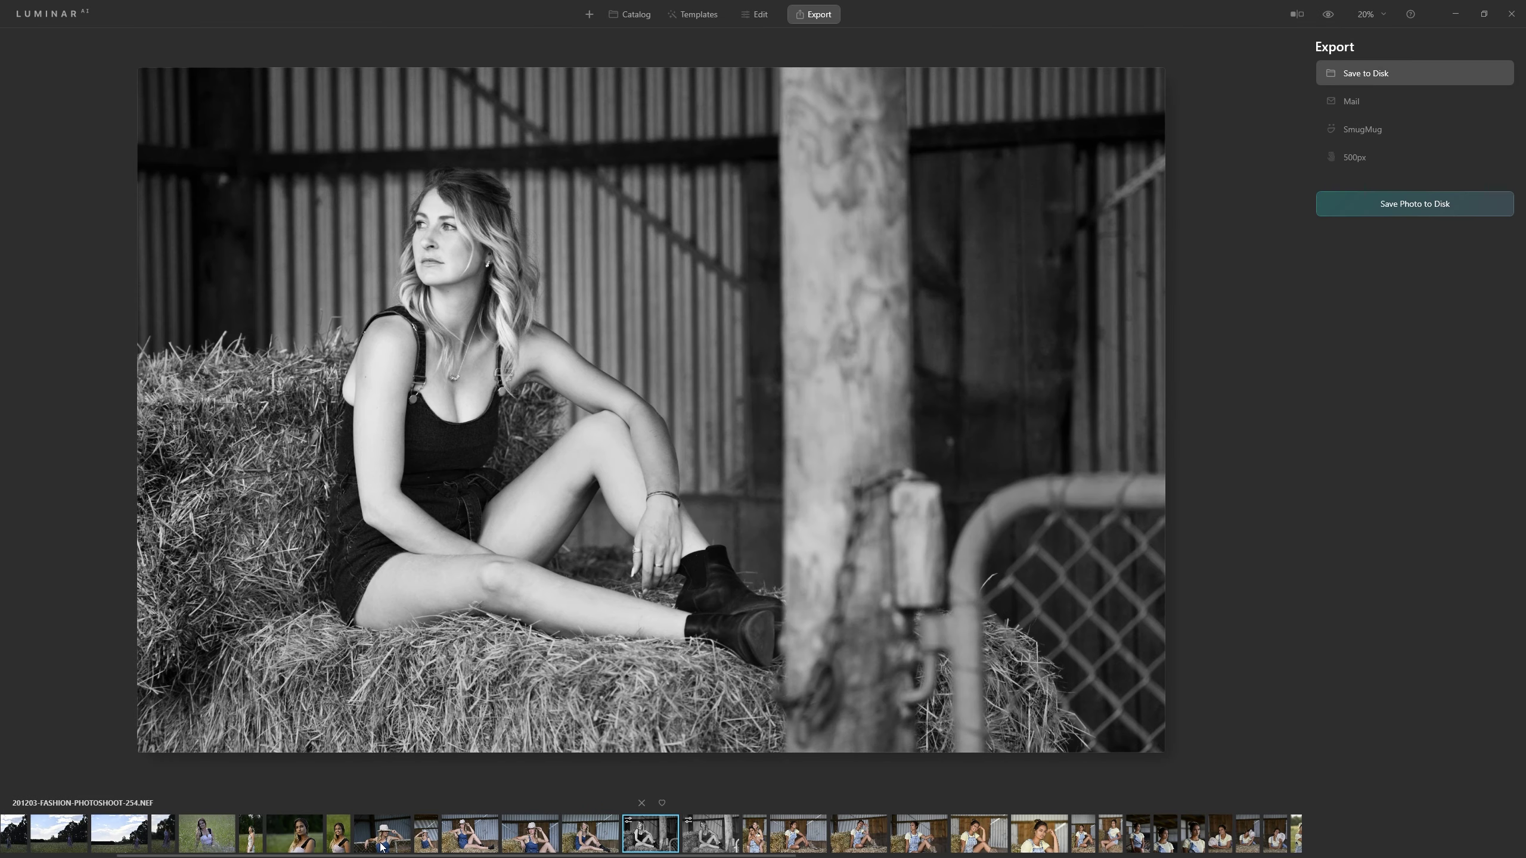
Paste the black-and-white barn adjustments onto the selected range of similar hay-bale photos
shift+click(382, 834)
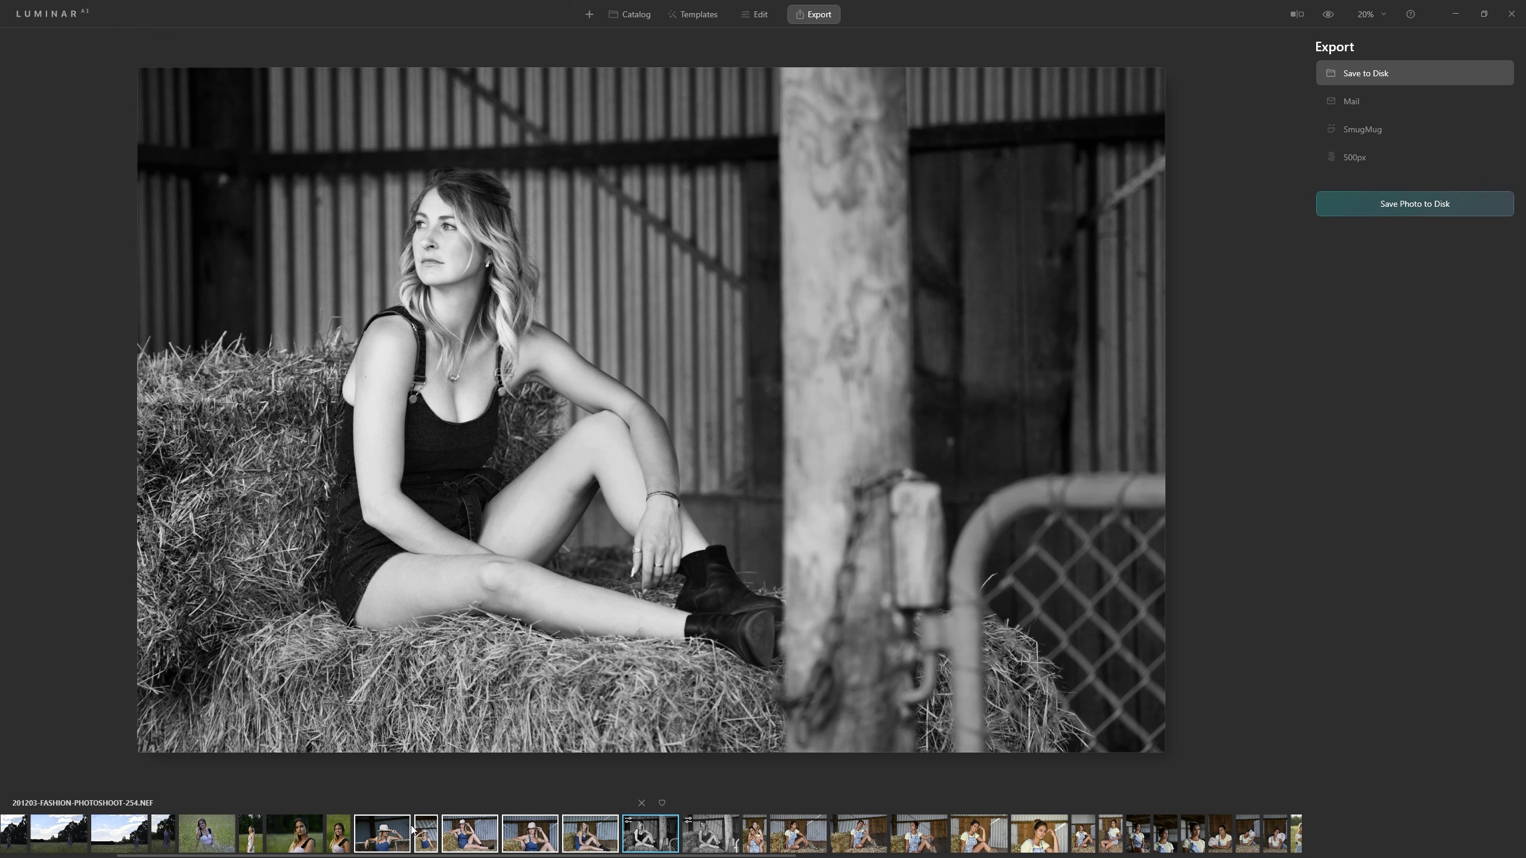
right_click(390, 836)
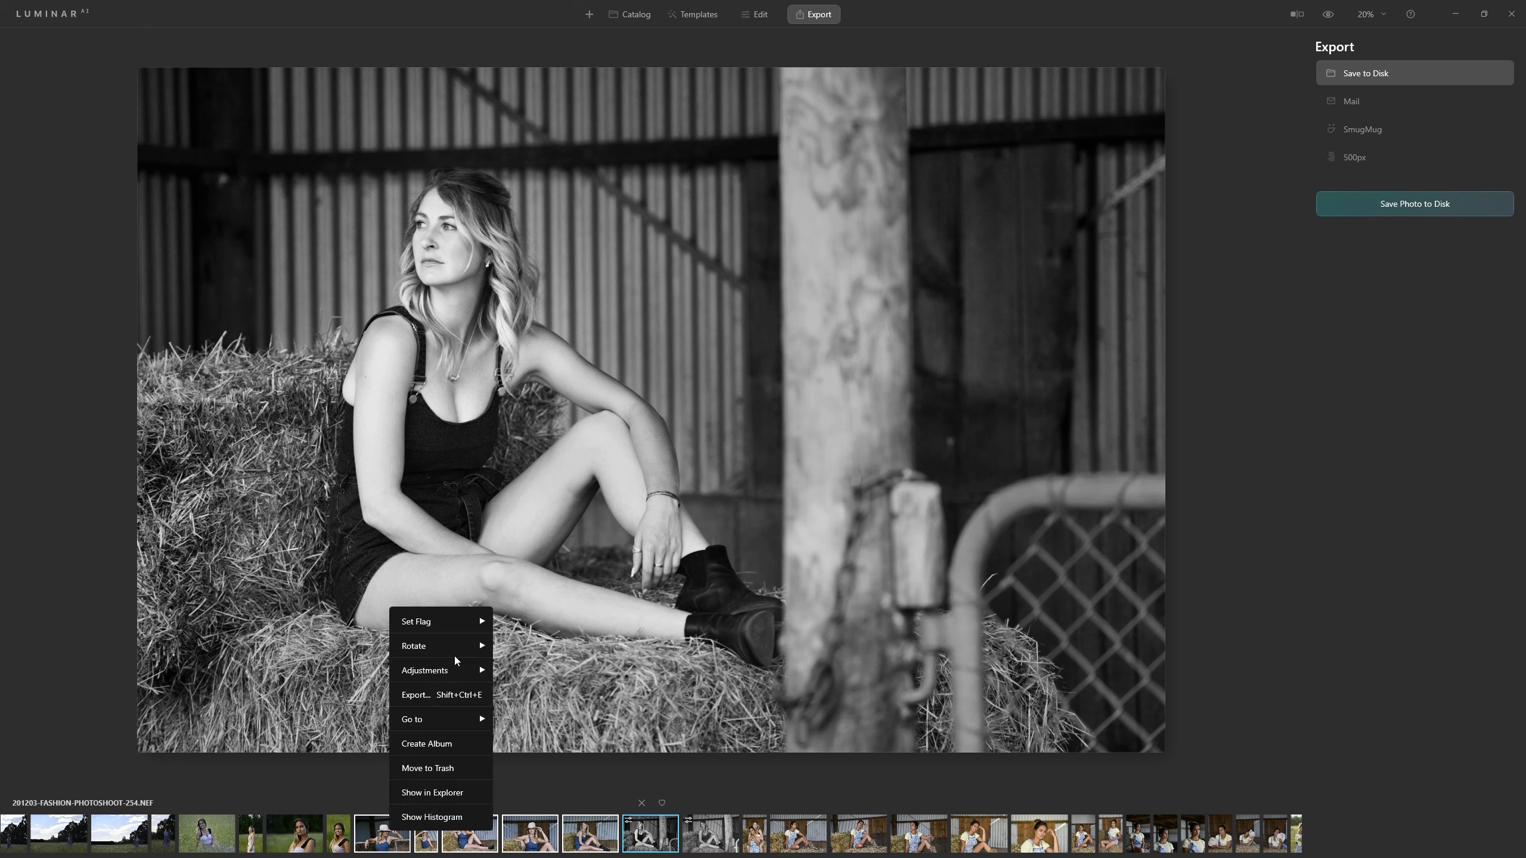
mouse_move(466, 674)
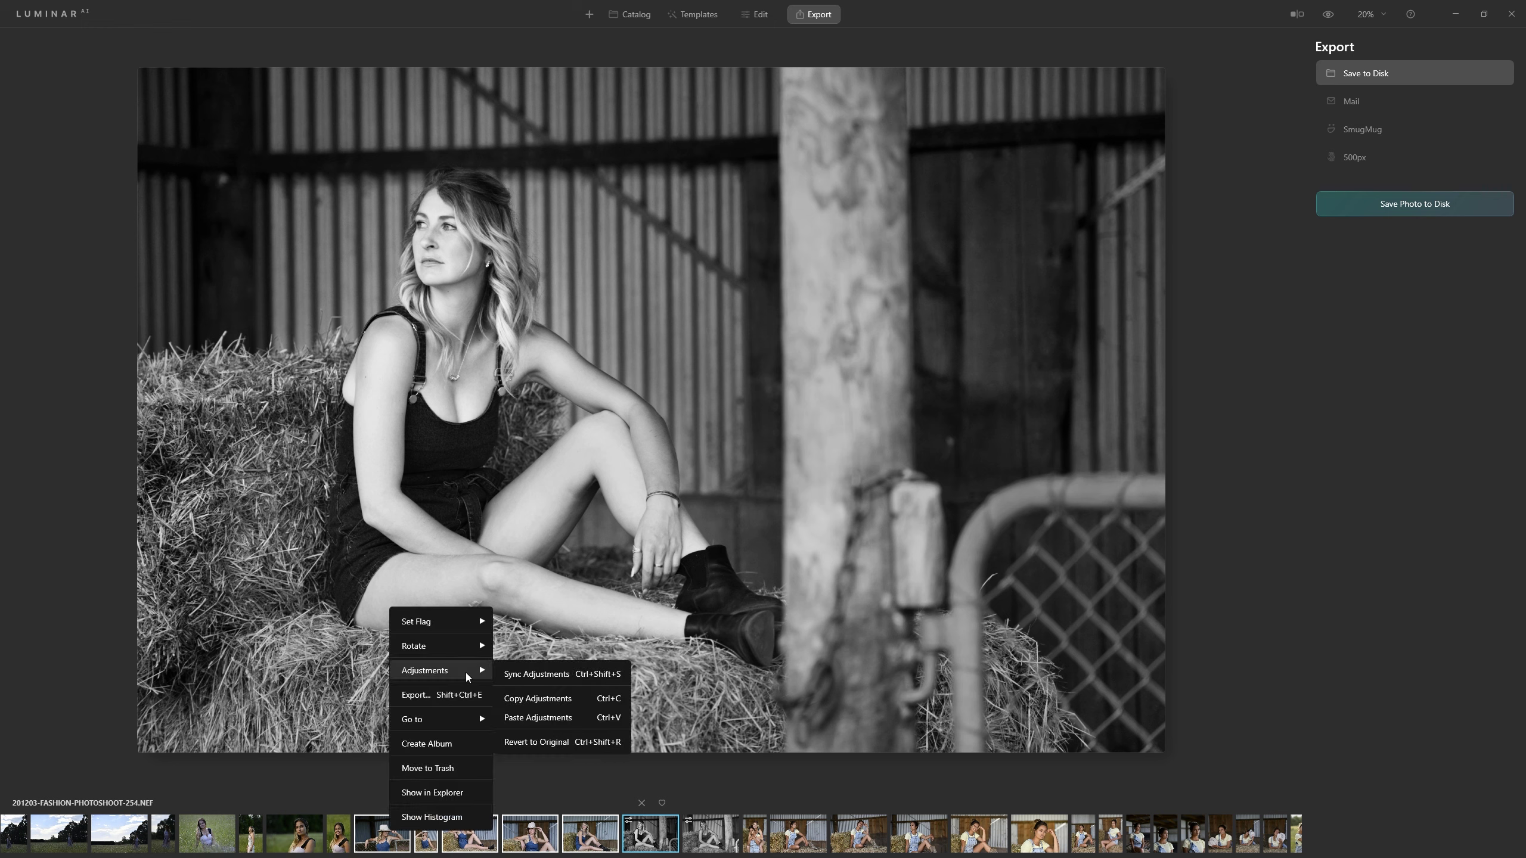
click(577, 720)
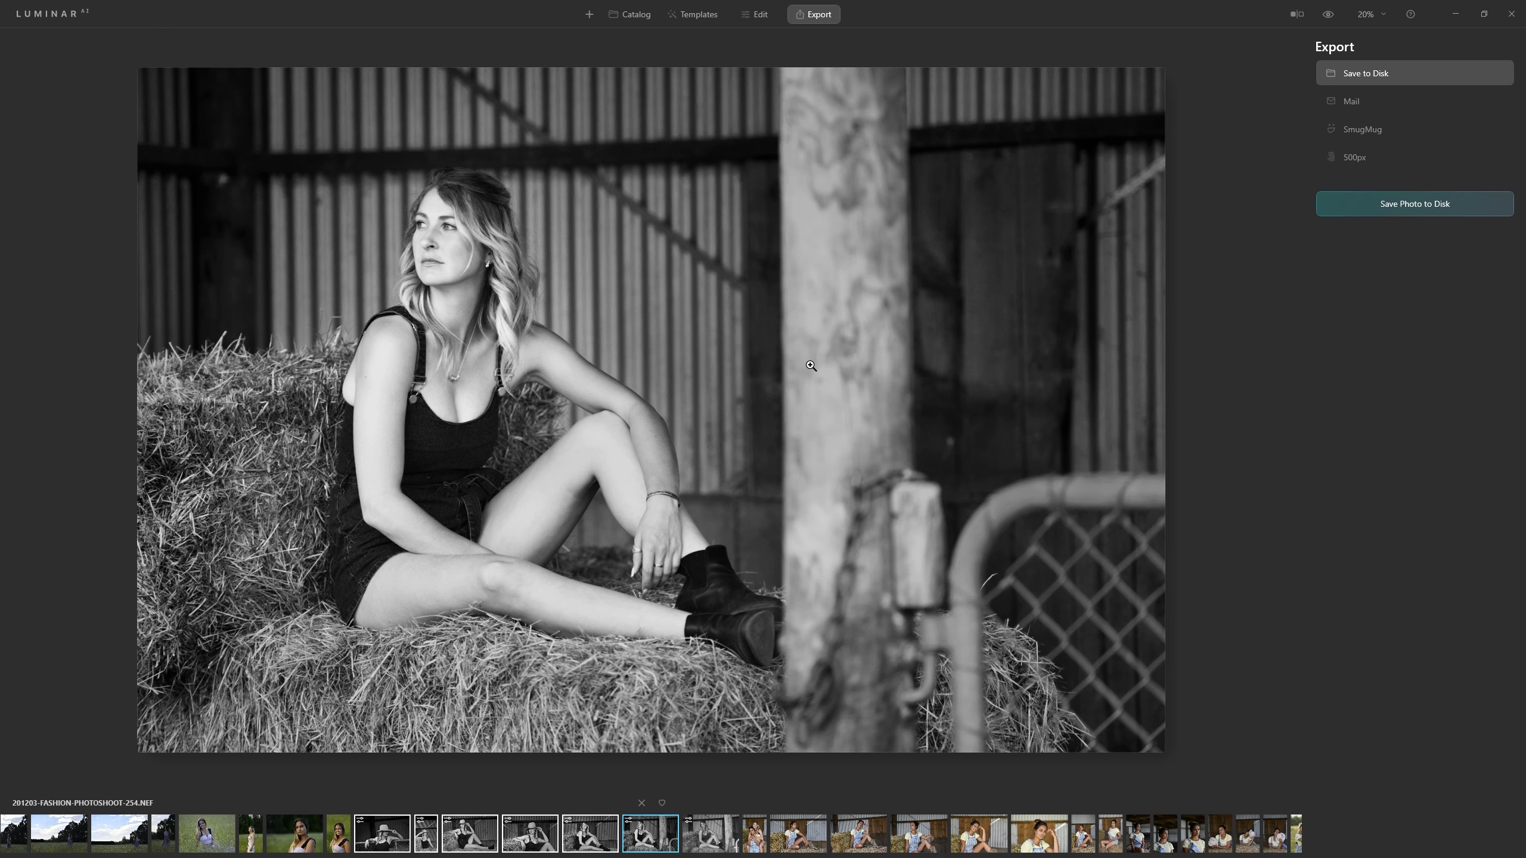
Check the pasted edit on 252.NEF, then open the hat photo 240.NEF in Edit
click(583, 838)
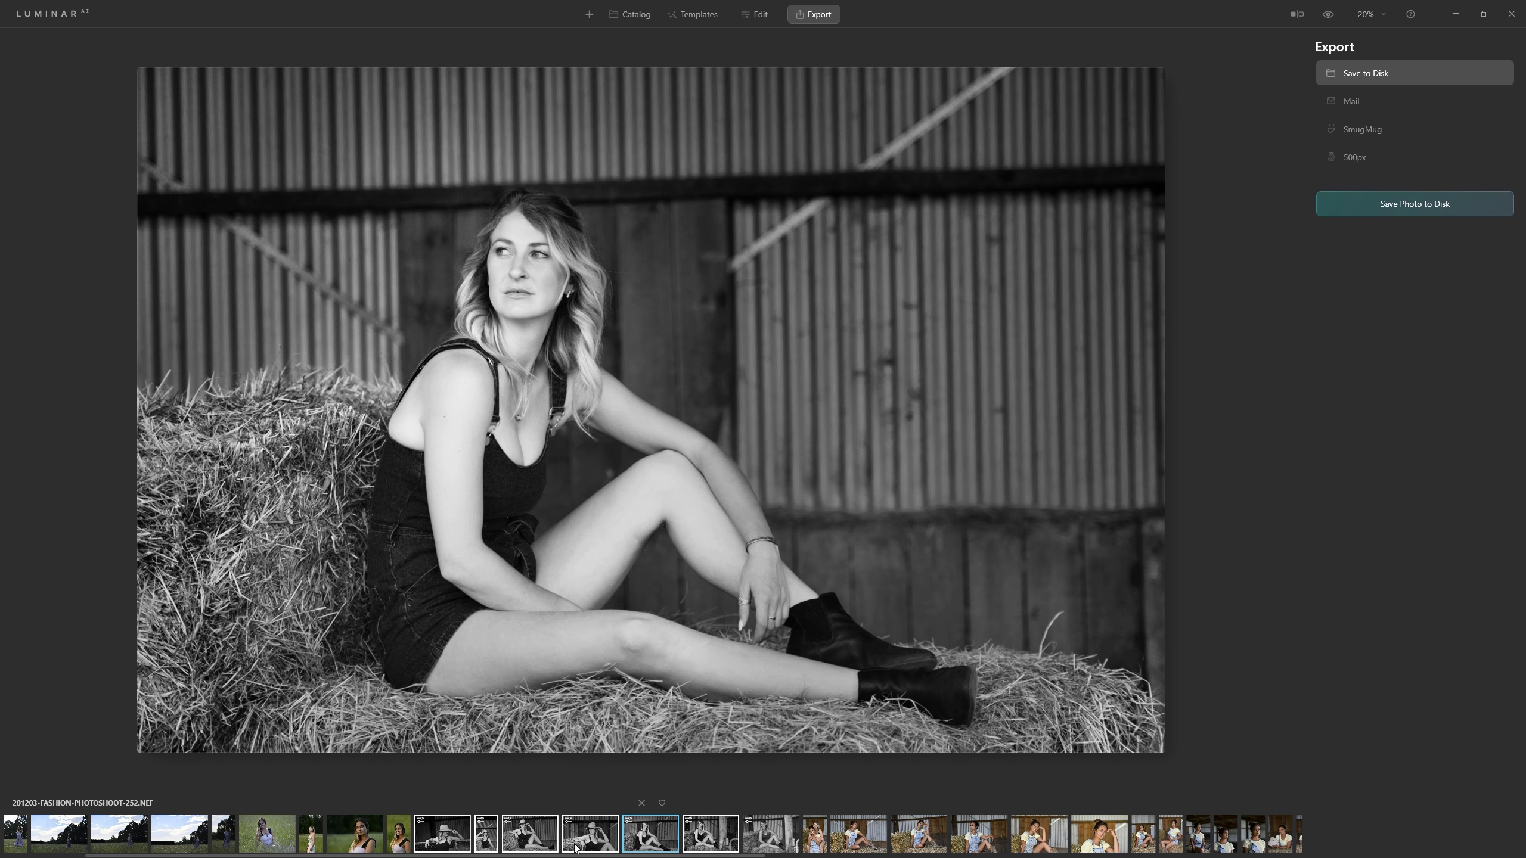
click(546, 840)
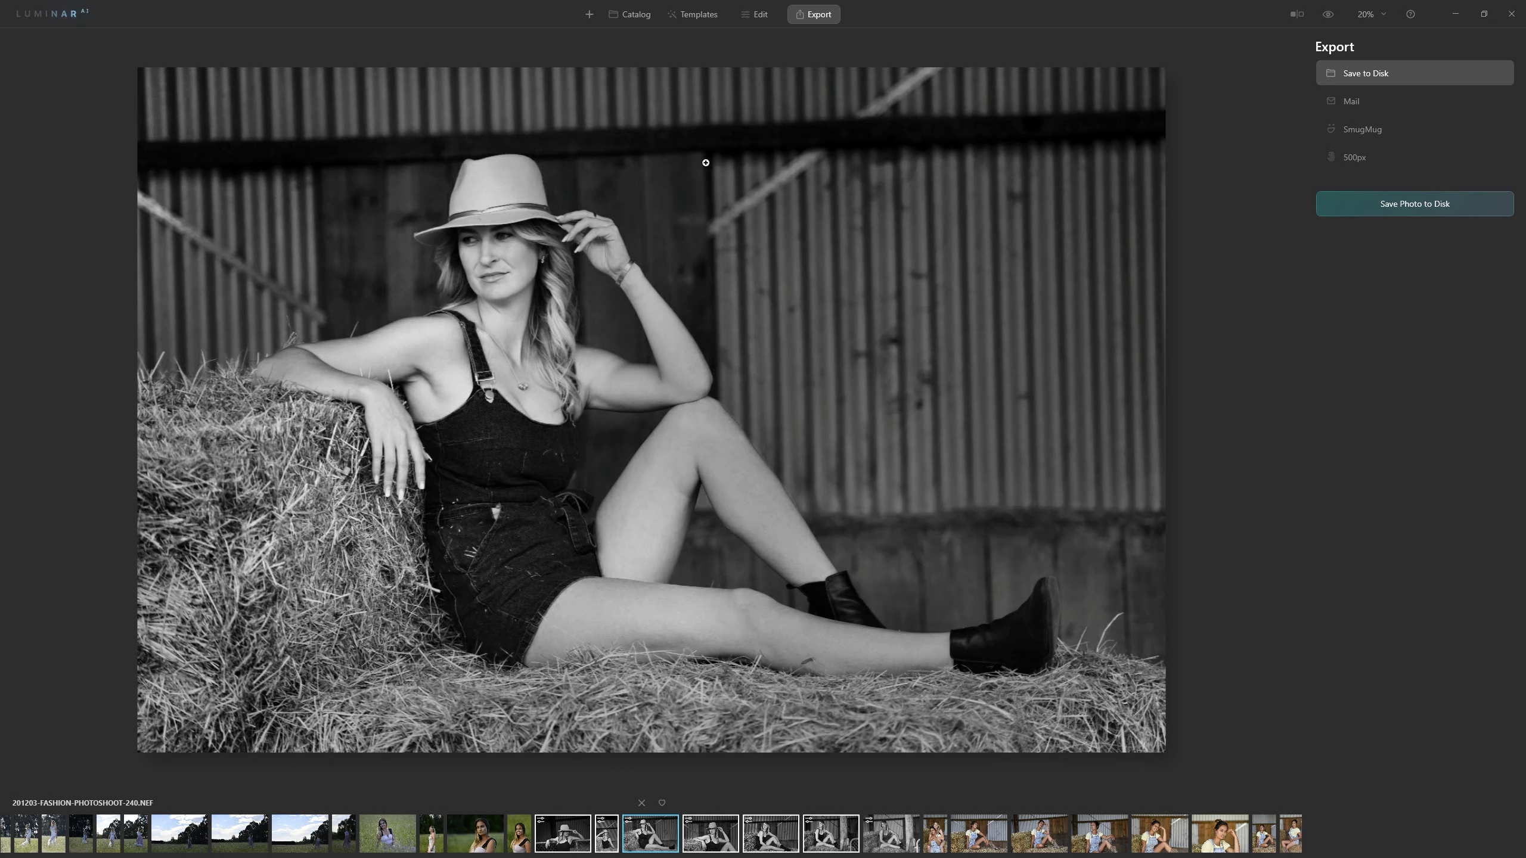
click(762, 23)
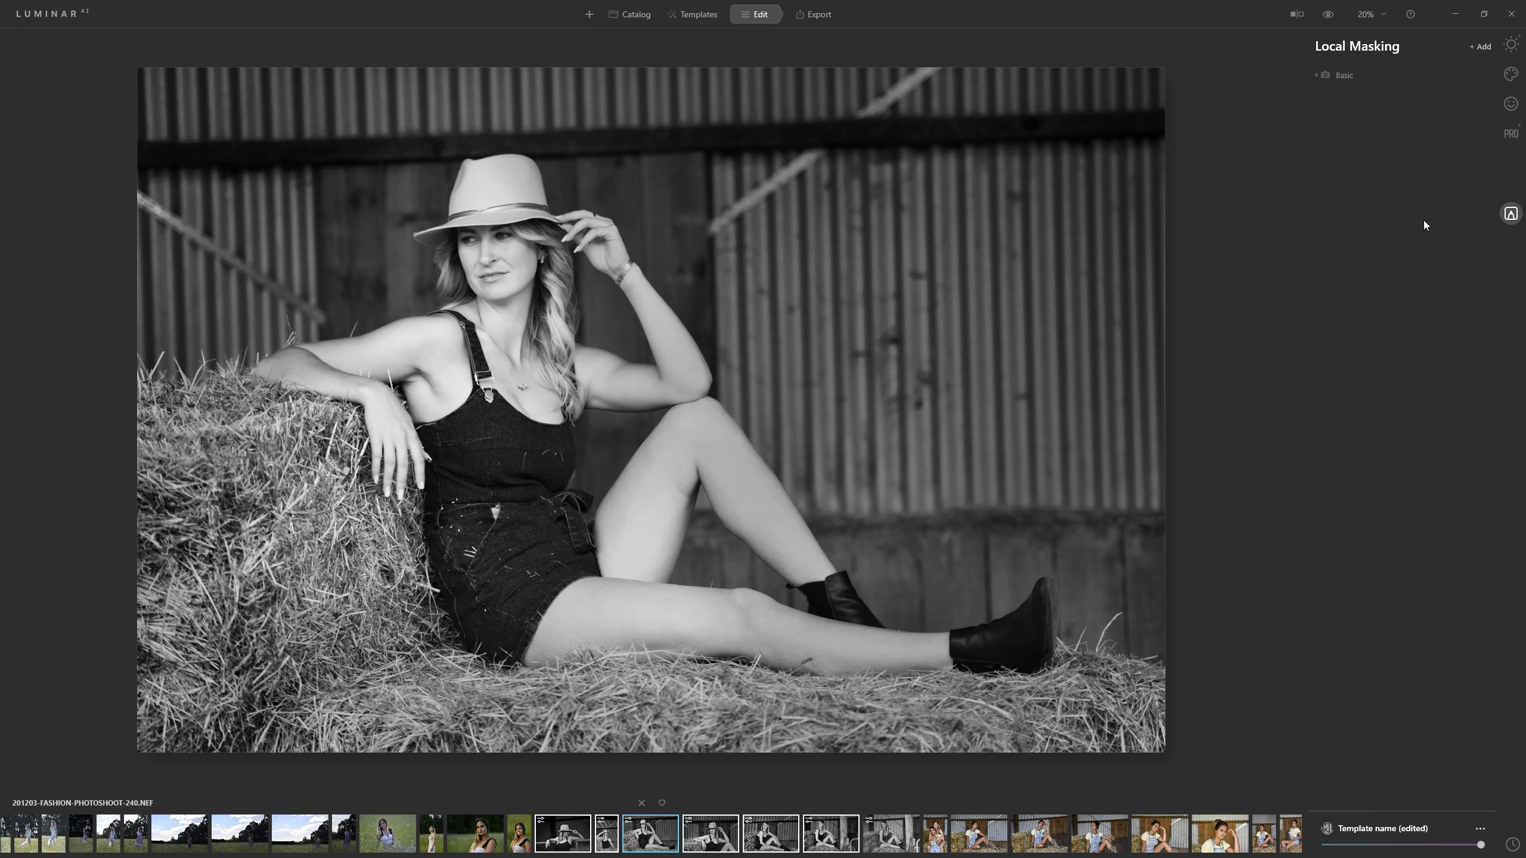
Erase the Basic mask off the woman's body, leg, arm and shoulder, and brush it onto the hay bales
click(1343, 75)
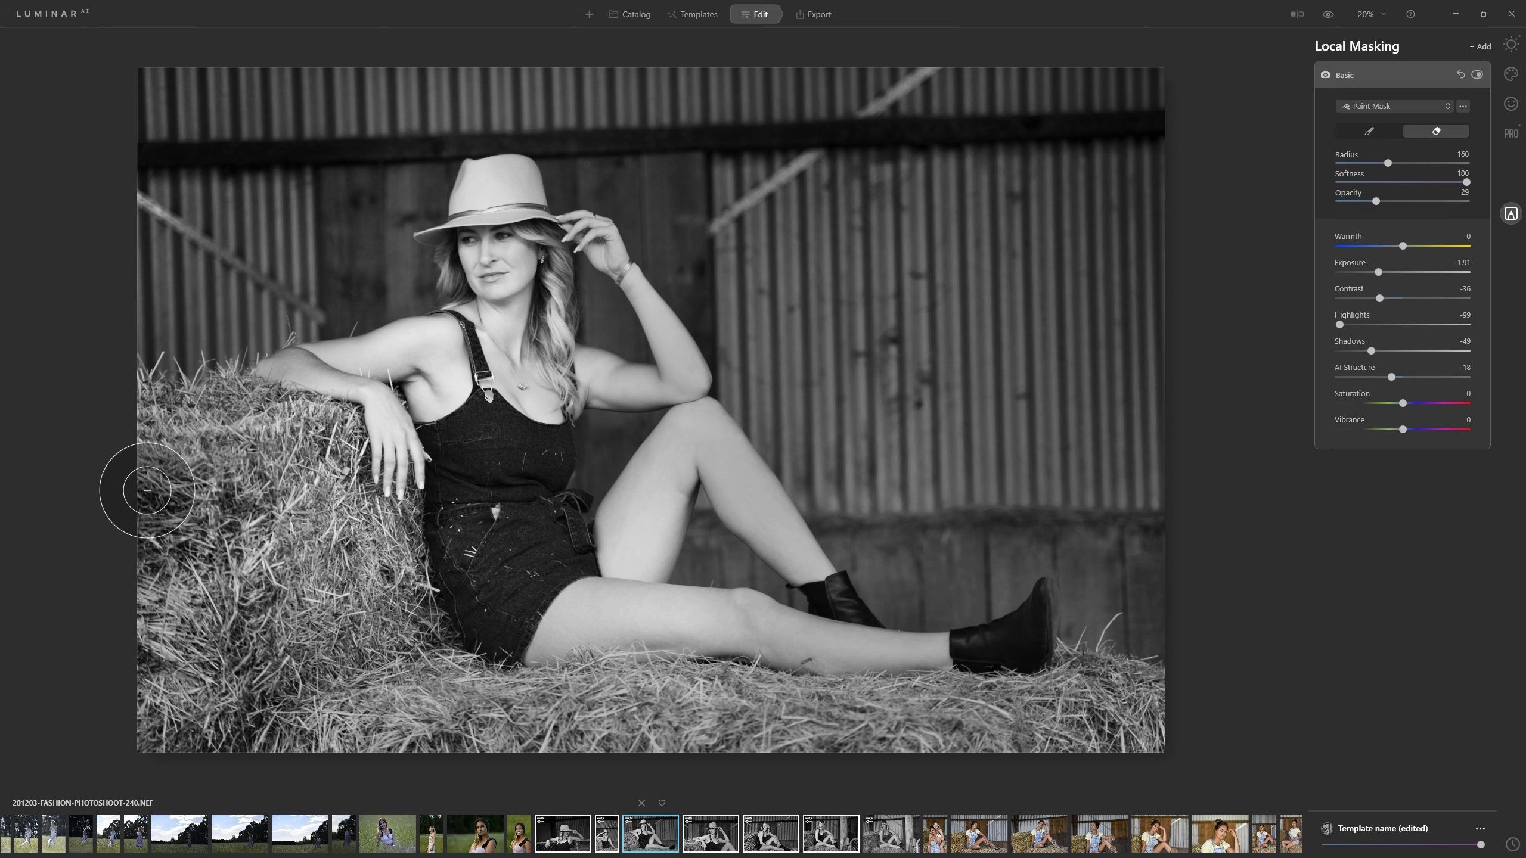
click(1417, 131)
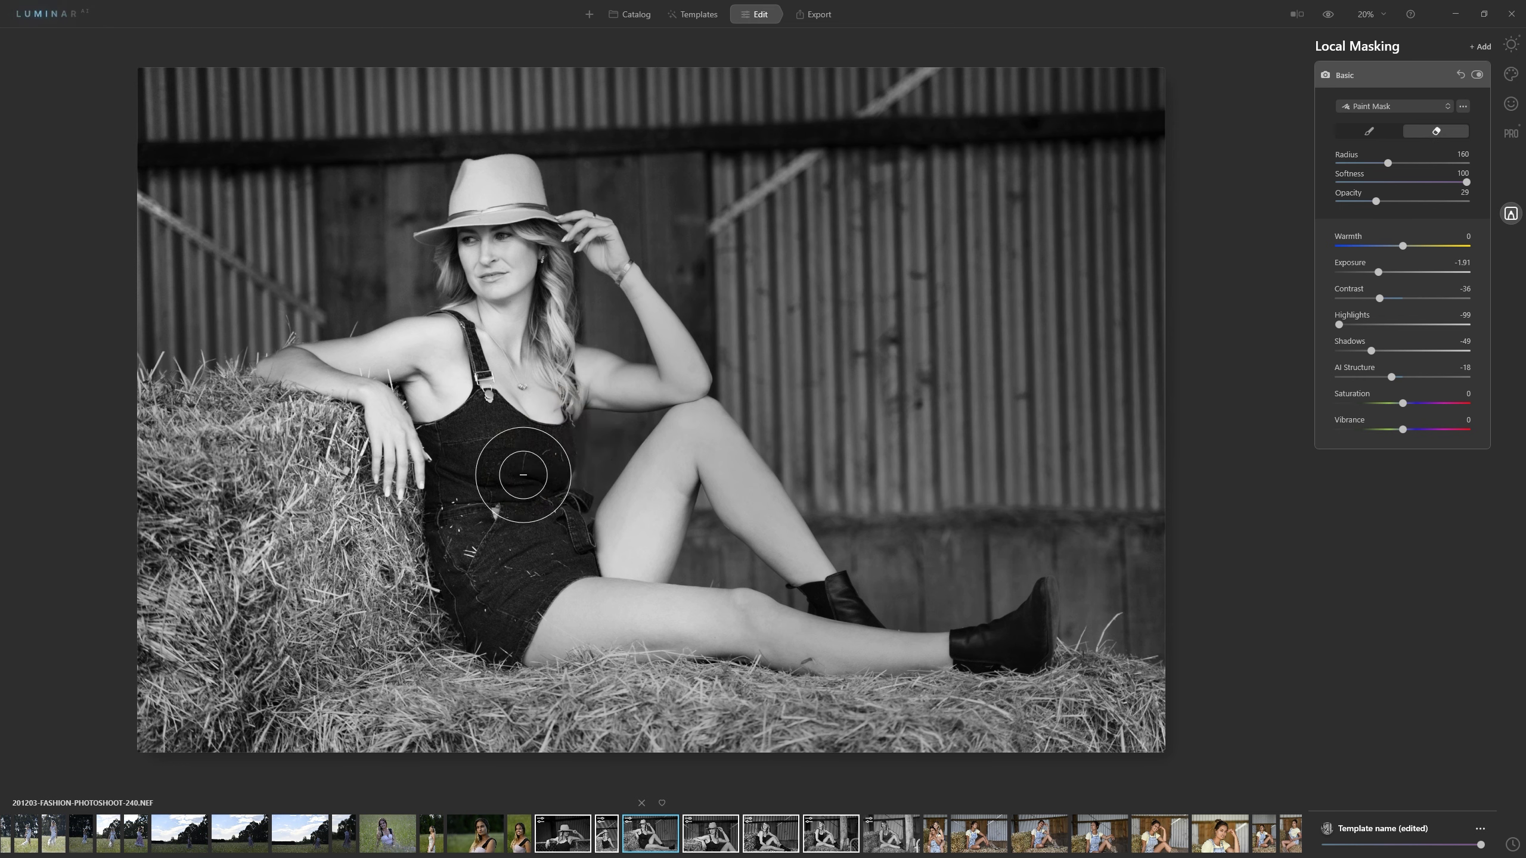
drag(528, 545, 484, 660)
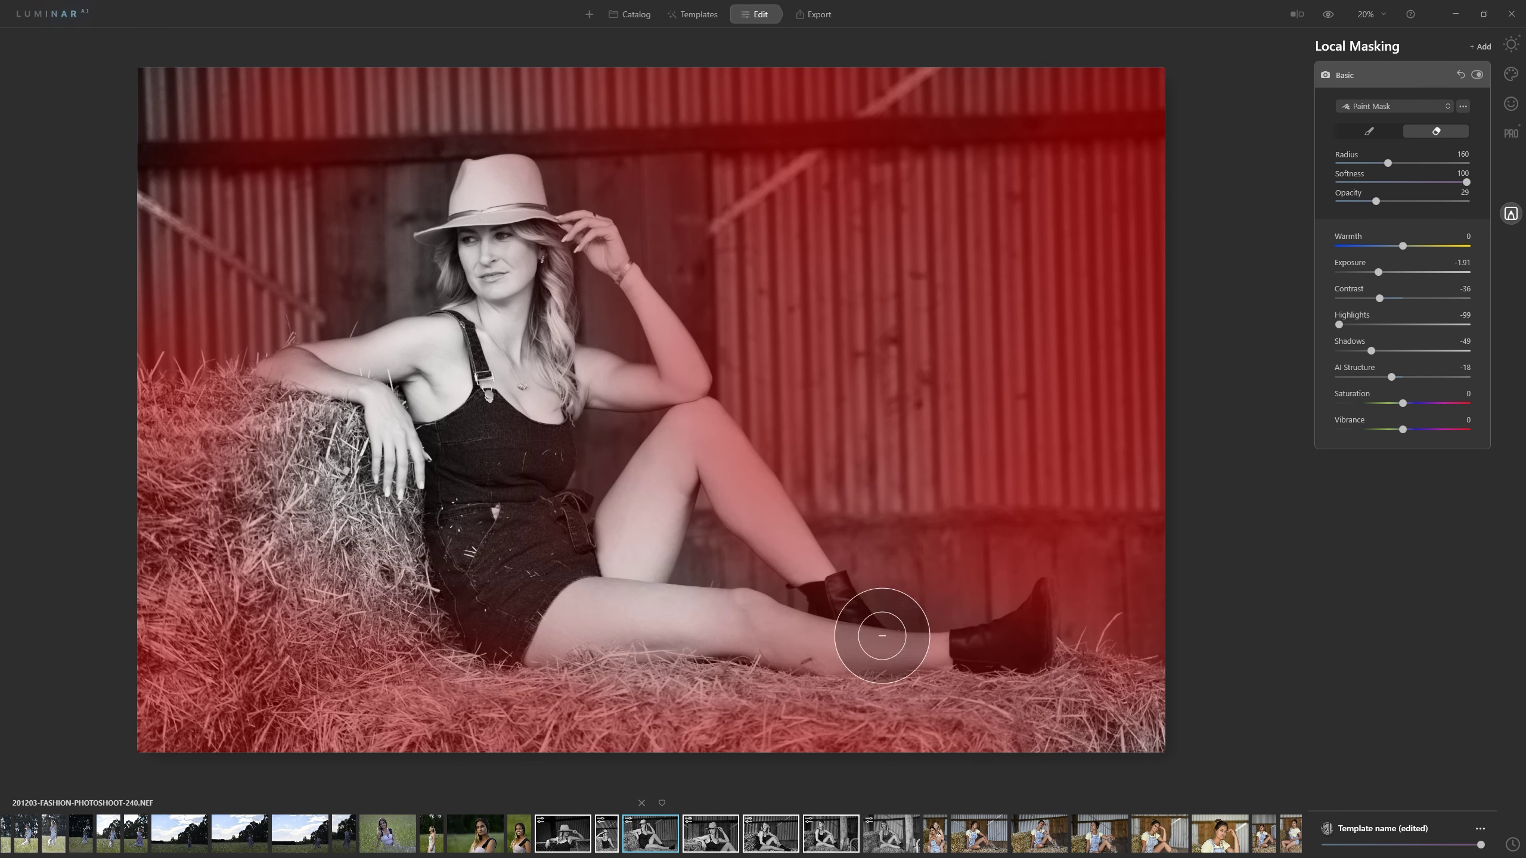
mouse_move(556, 585)
mouse_down()
mouse_move(541, 373)
mouse_move(717, 377)
mouse_move(576, 220)
mouse_move(682, 347)
mouse_move(544, 365)
mouse_move(483, 226)
mouse_move(484, 291)
mouse_move(479, 260)
mouse_move(511, 302)
mouse_move(486, 355)
mouse_move(281, 361)
mouse_up()
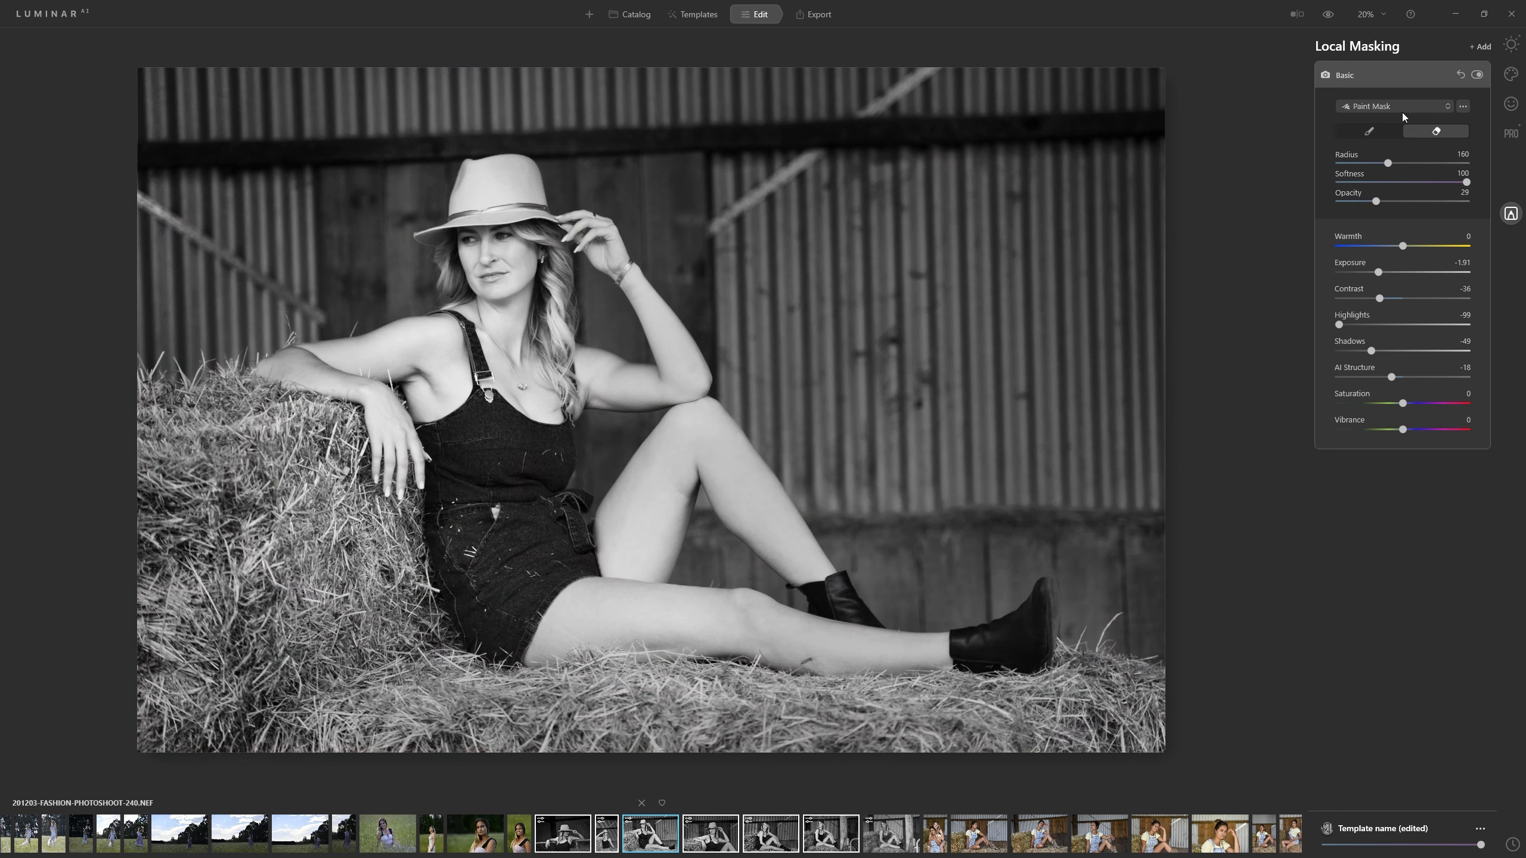
click(1384, 131)
mouse_move(315, 478)
mouse_down()
mouse_move(292, 491)
mouse_move(278, 441)
mouse_move(292, 724)
mouse_move(364, 544)
mouse_move(462, 703)
mouse_move(1083, 741)
mouse_move(1185, 706)
mouse_move(1029, 726)
mouse_up()
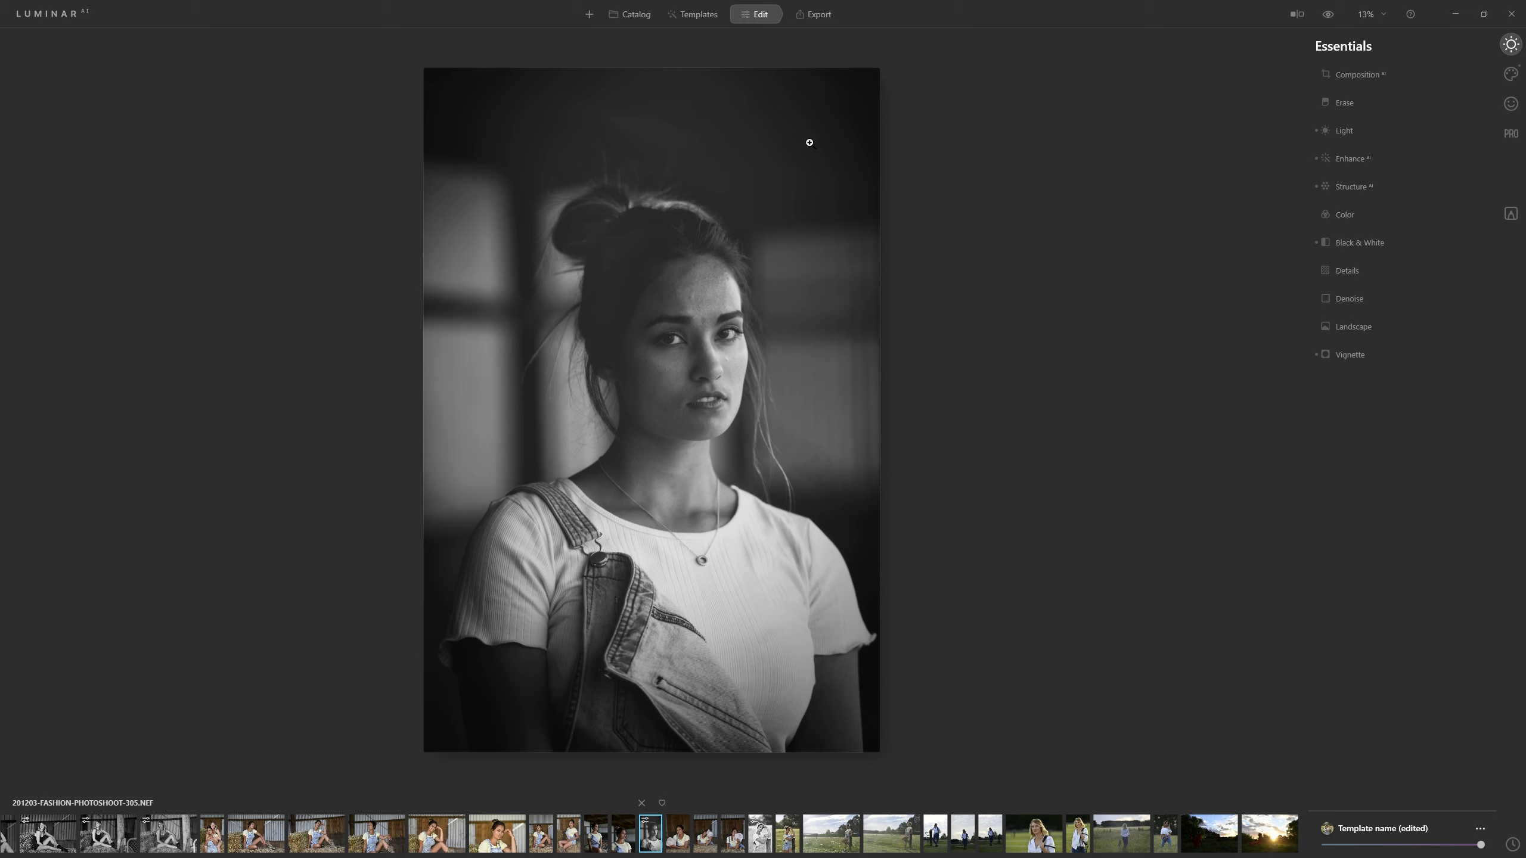
Toggle before/after to compare the close-up portrait with its colour original, ending on black and white
click(1329, 16)
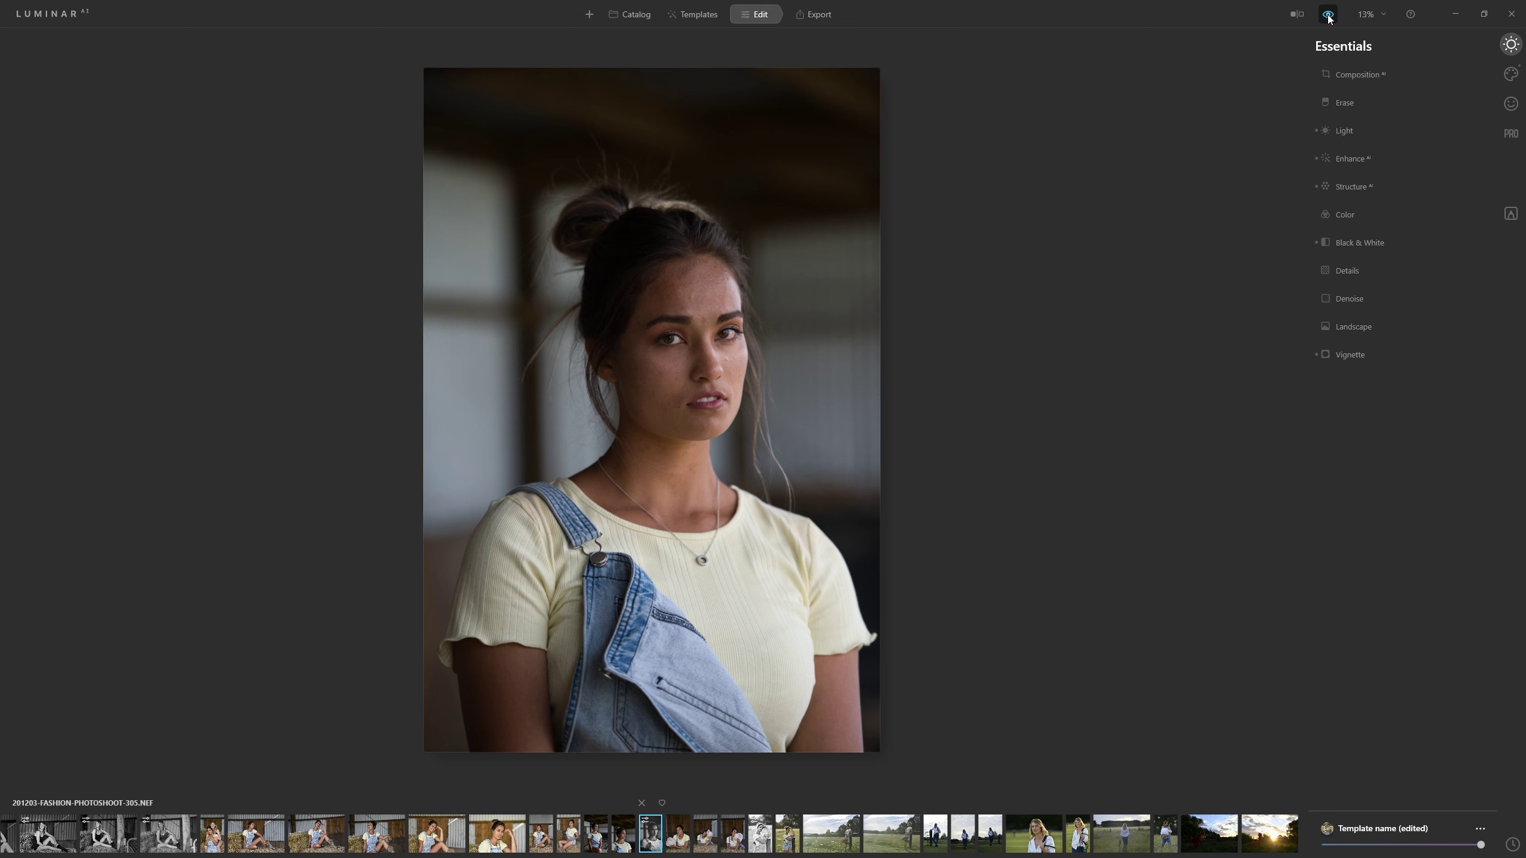
click(1328, 15)
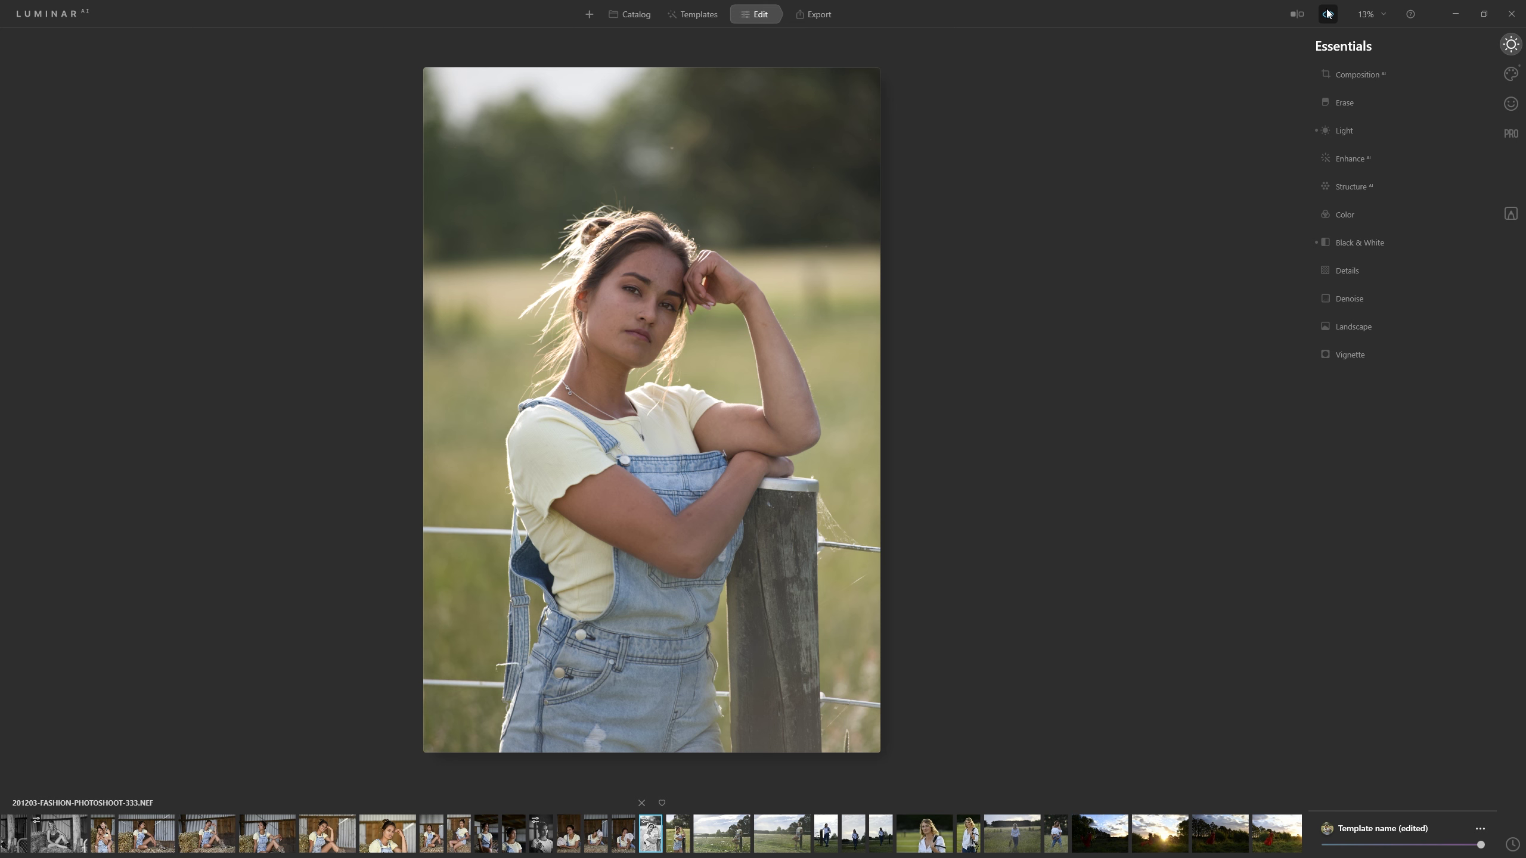
click(1328, 14)
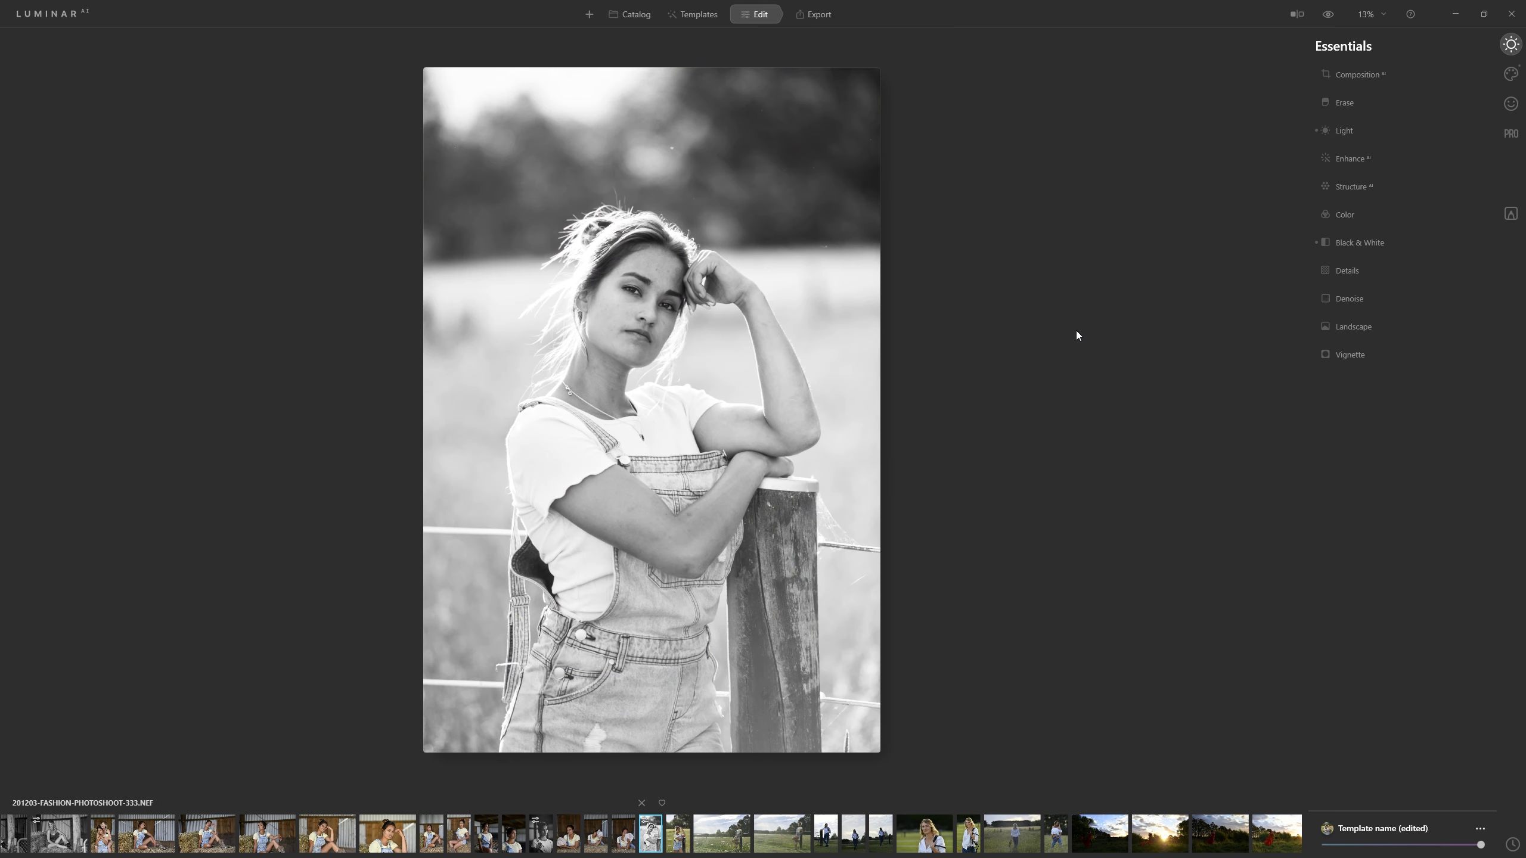